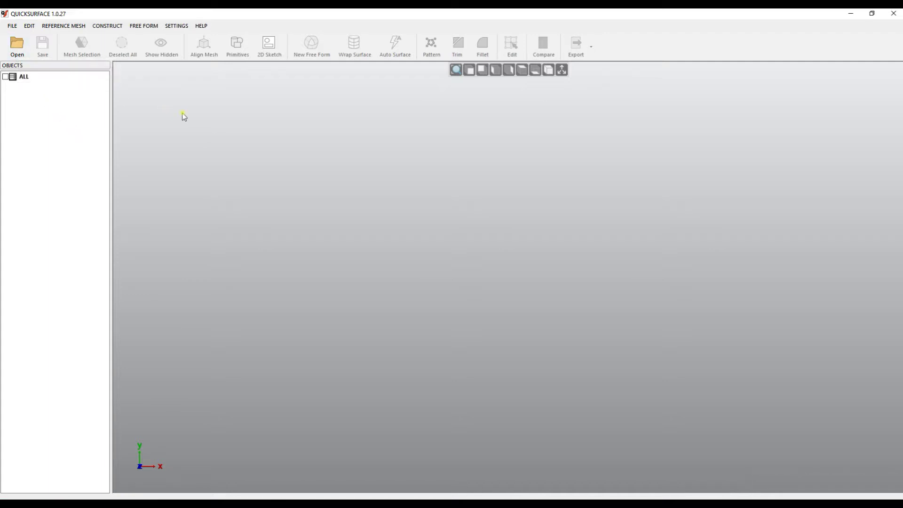
- Import dog_scan.stl with the units kept in millimetres
click(16, 29)
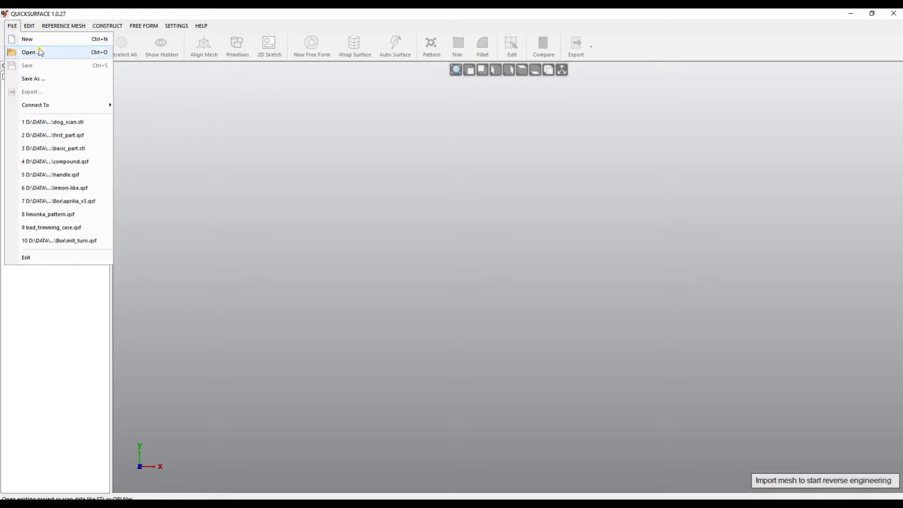
click(41, 52)
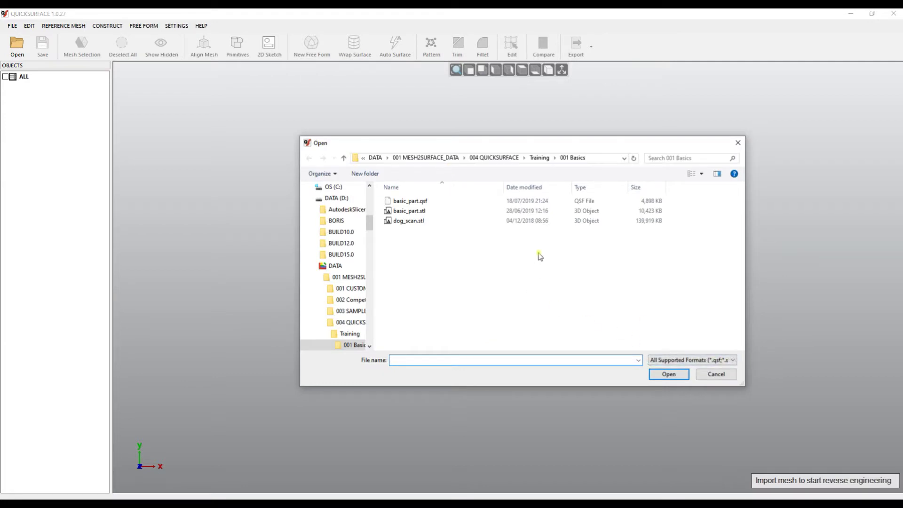
click(404, 220)
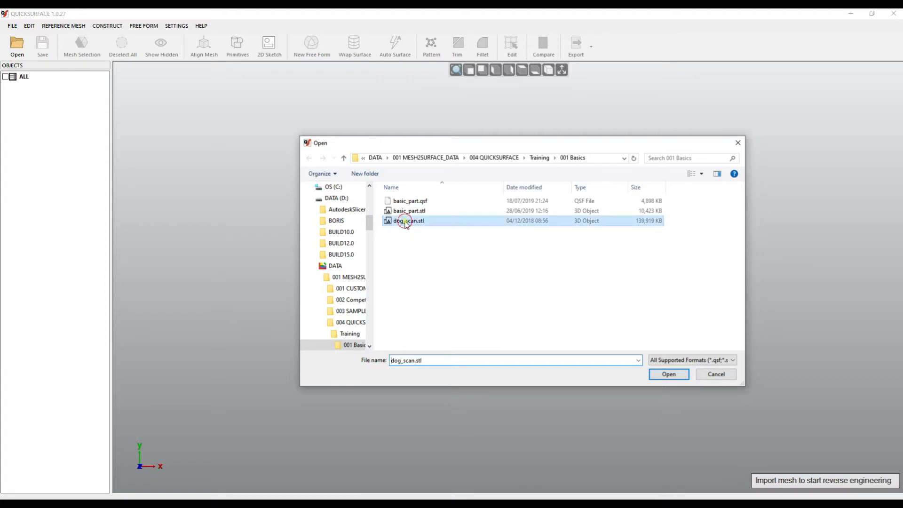
click(667, 376)
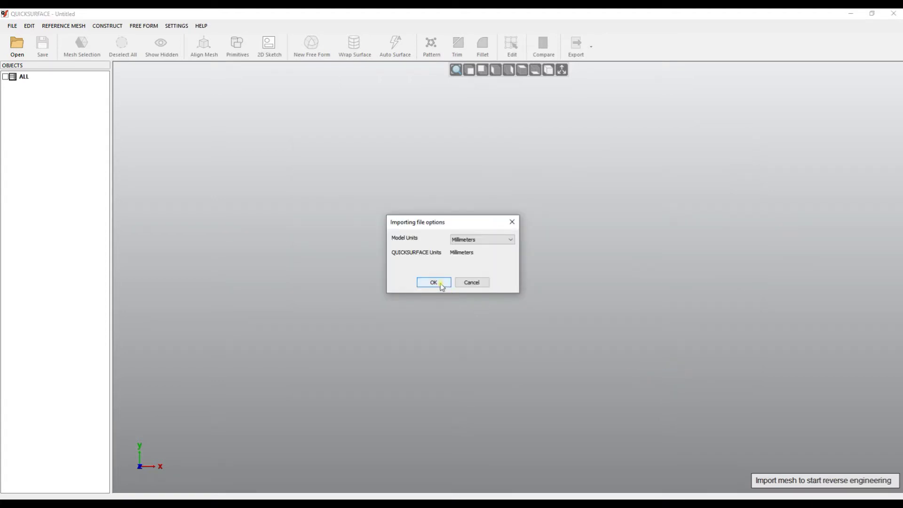
click(433, 282)
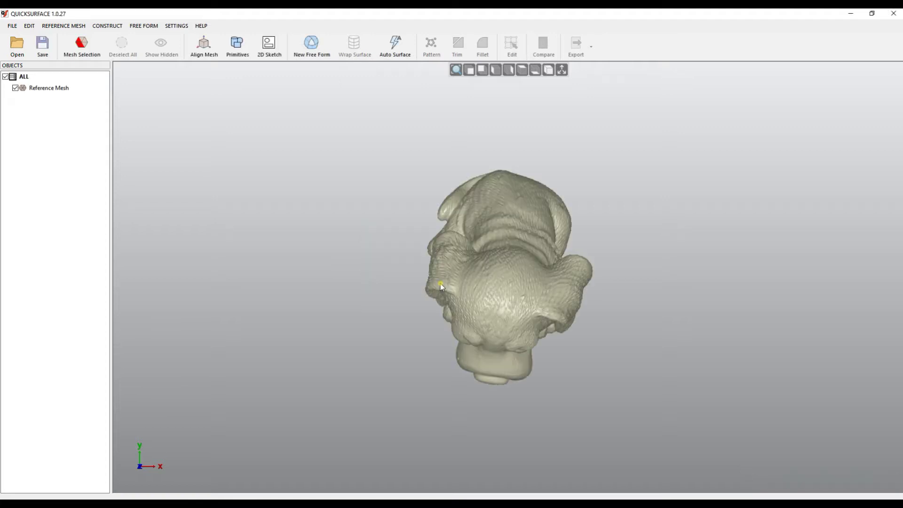
- Orbit and zoom to inspect the dog mesh from the front and a three-quarter angle
right_drag(461, 284, 470, 155)
scroll(393, 315, up, 5)
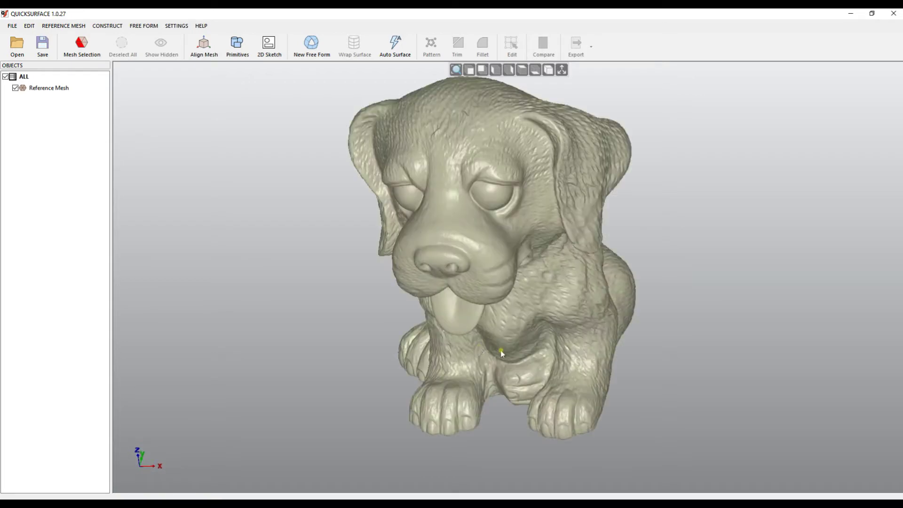
mouse_move(392, 316)
right_down()
mouse_move(280, 294)
mouse_move(276, 254)
mouse_move(345, 246)
mouse_move(380, 294)
right_up()
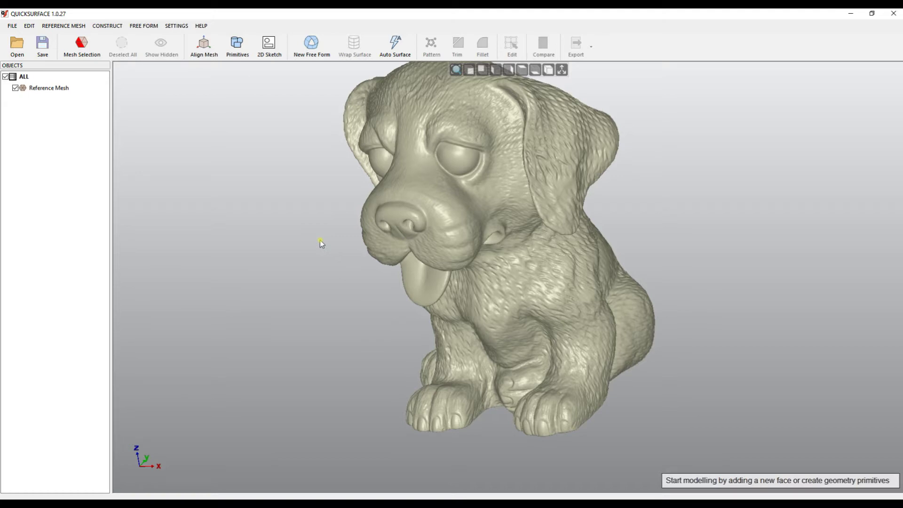
right_click(50, 92)
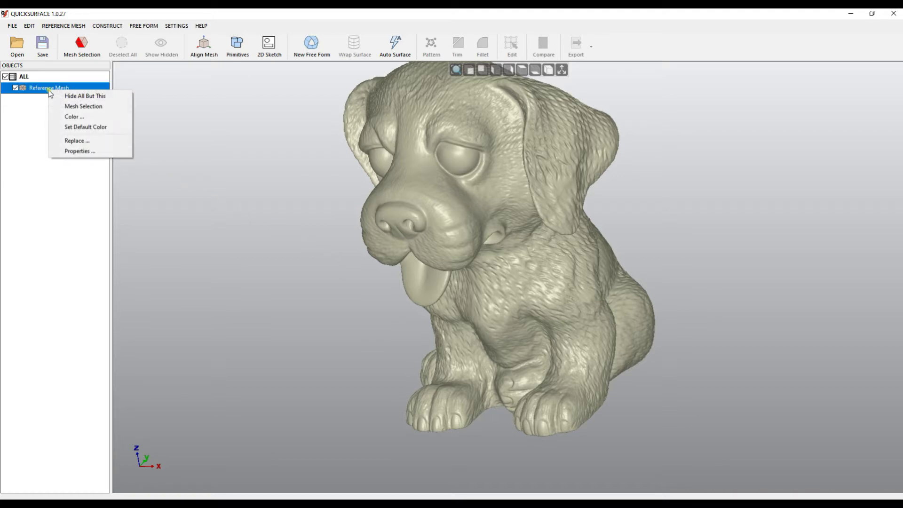
click(77, 150)
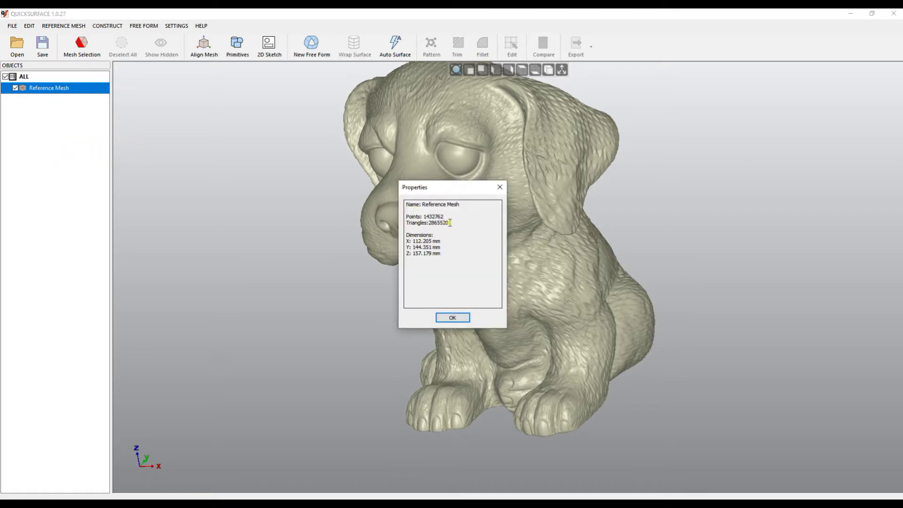
drag(428, 222, 448, 223)
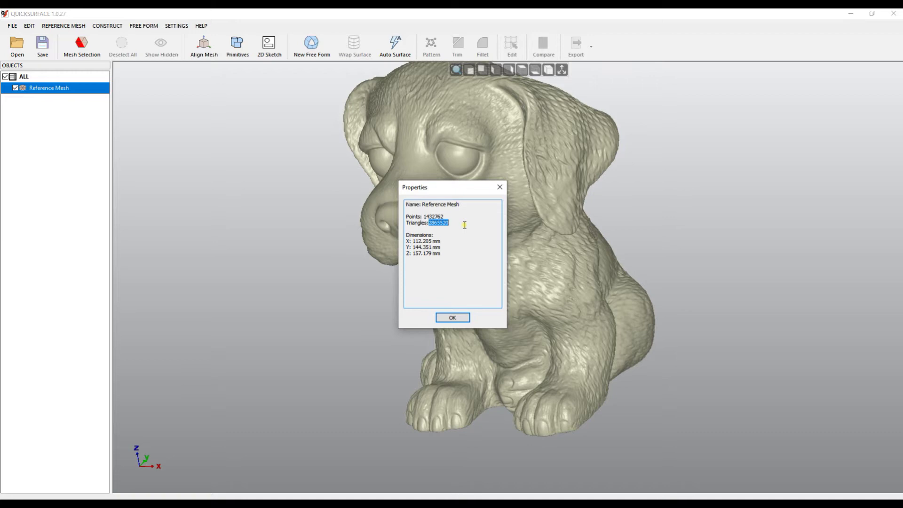
click(500, 187)
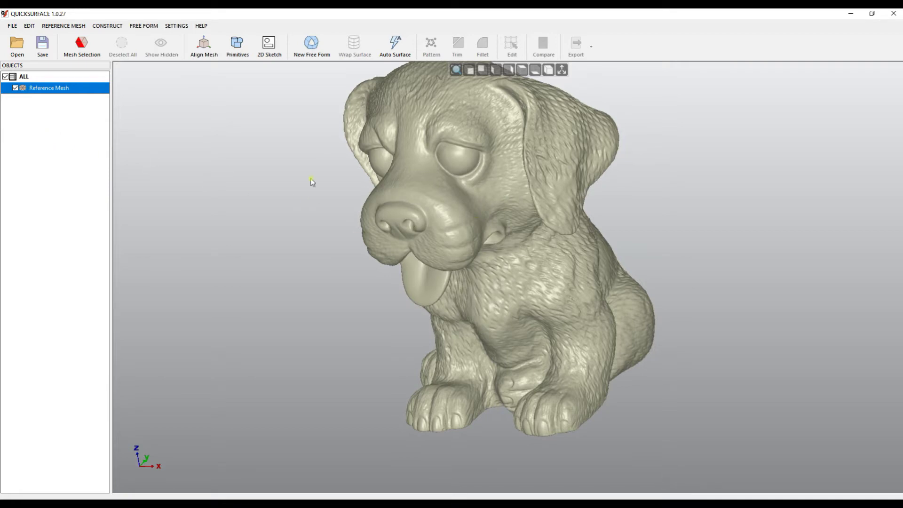
click(69, 28)
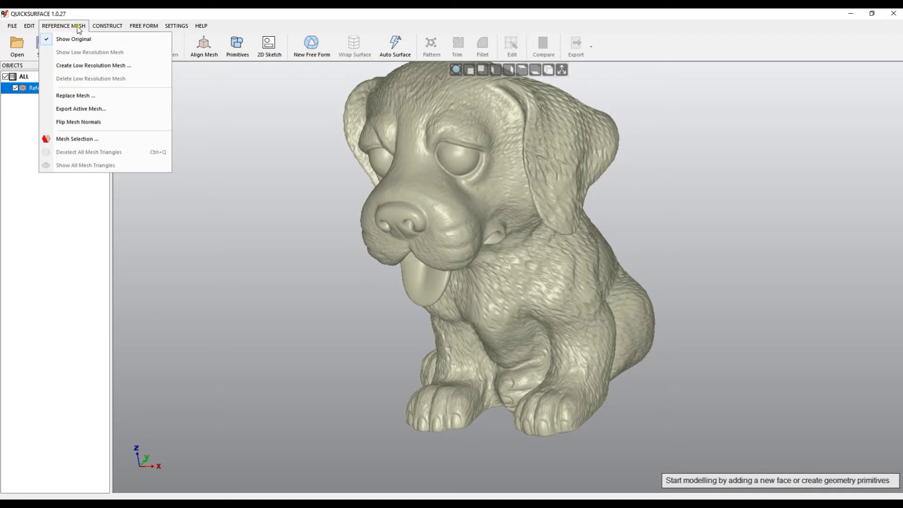
- Create a Low Resolution Mesh of the dog scan at 30% (859656 triangles)
click(70, 66)
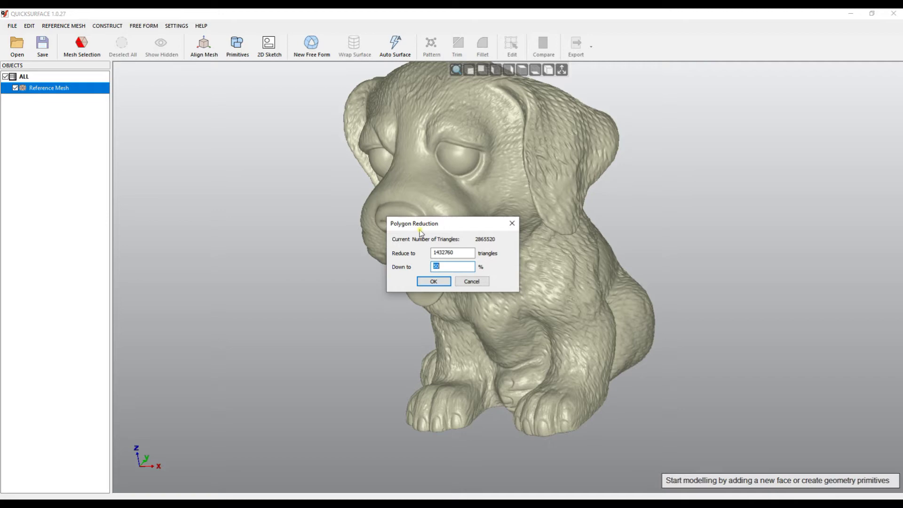
click(444, 266)
drag(445, 264, 426, 269)
text(20)
click(439, 254)
double_click(439, 254)
drag(445, 265, 402, 271)
text(30)
click(442, 281)
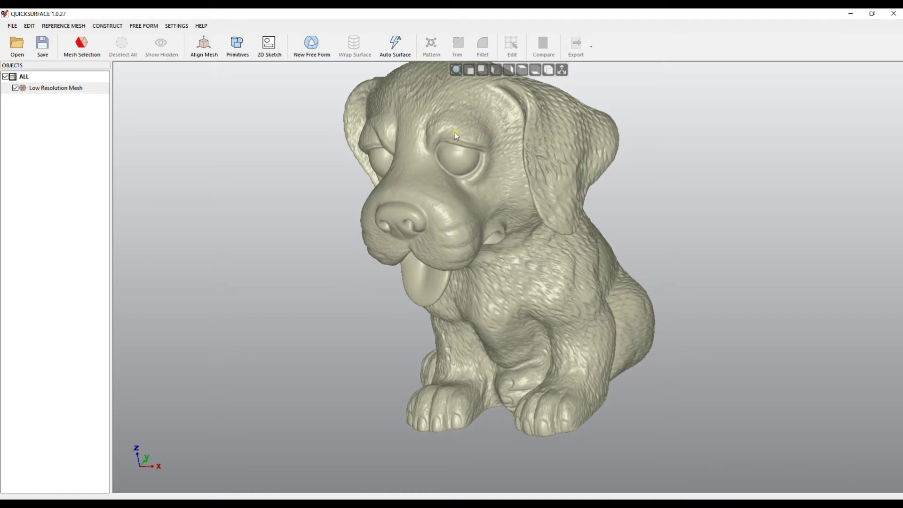
right_drag(454, 132, 461, 143)
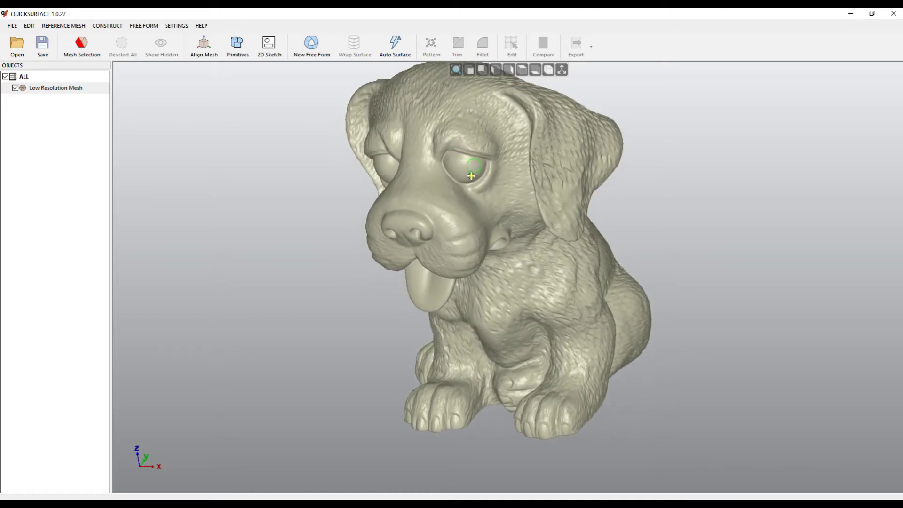
middle_drag(473, 162, 469, 217)
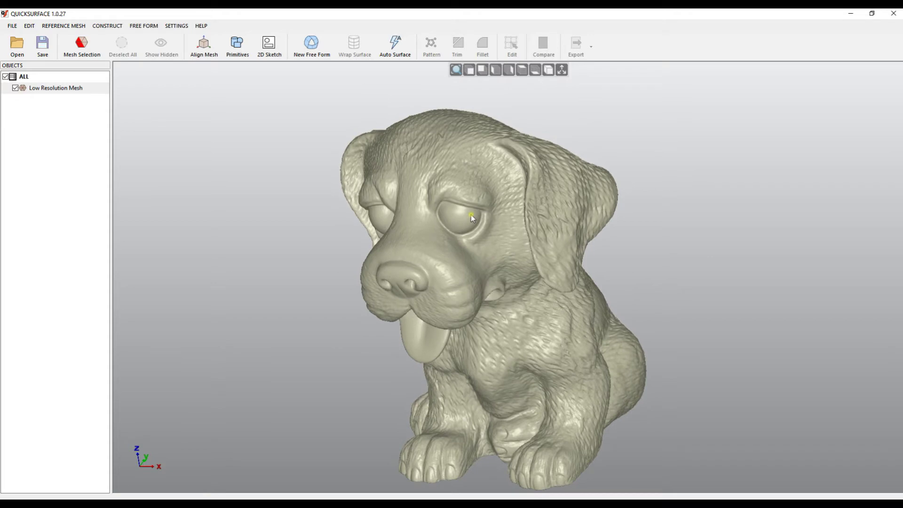
scroll(461, 202, up, 5)
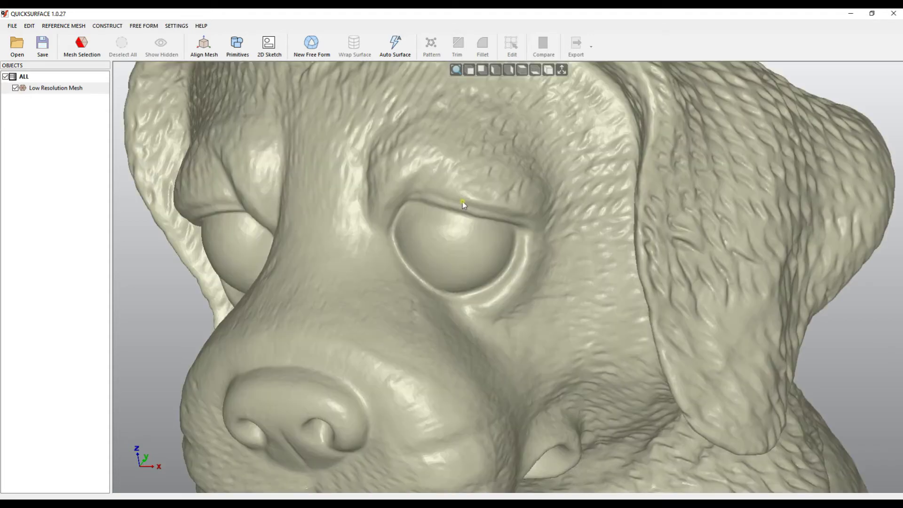
right_click(55, 88)
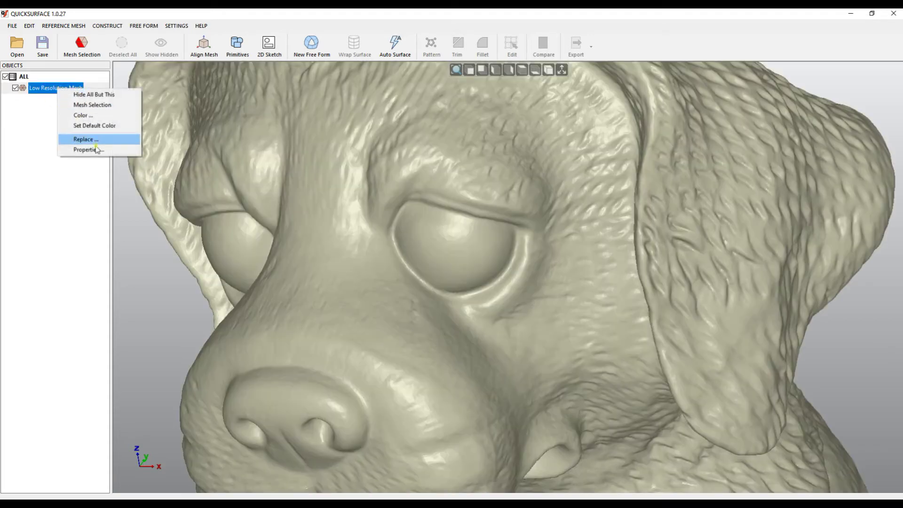
click(99, 150)
drag(428, 222, 478, 230)
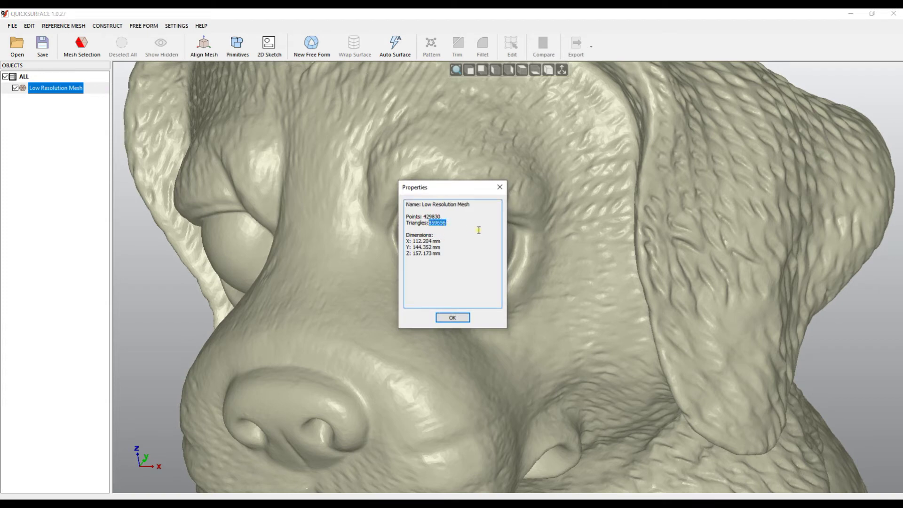
click(458, 318)
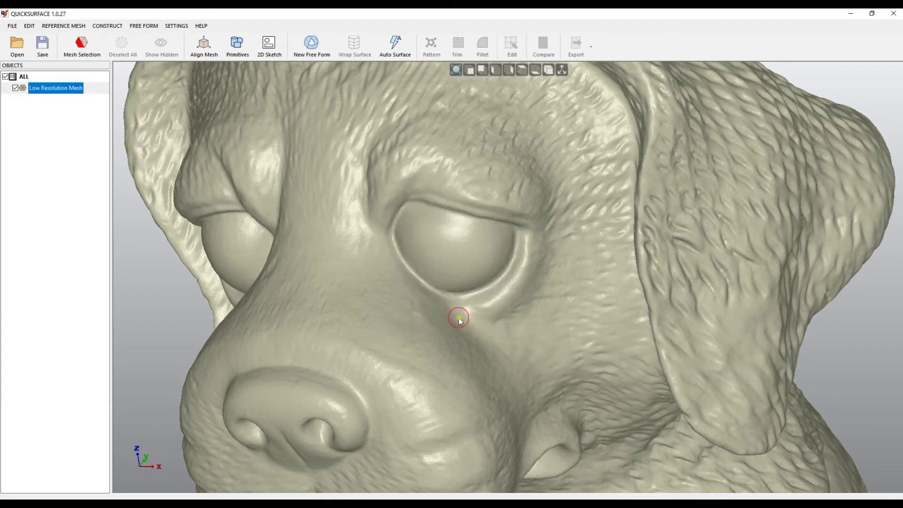
mouse_move(459, 317)
right_down()
mouse_move(403, 328)
mouse_move(375, 286)
right_up()
scroll(381, 287, down, 10)
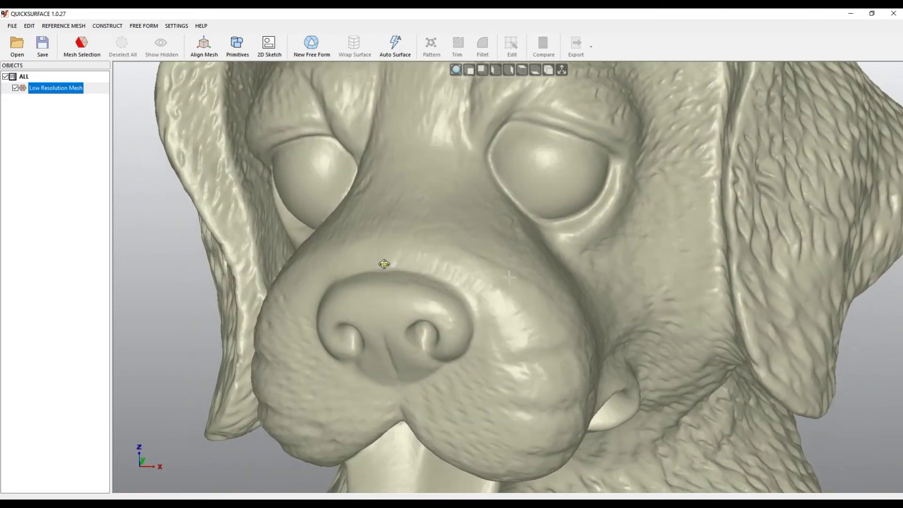
scroll(392, 265, up, 10)
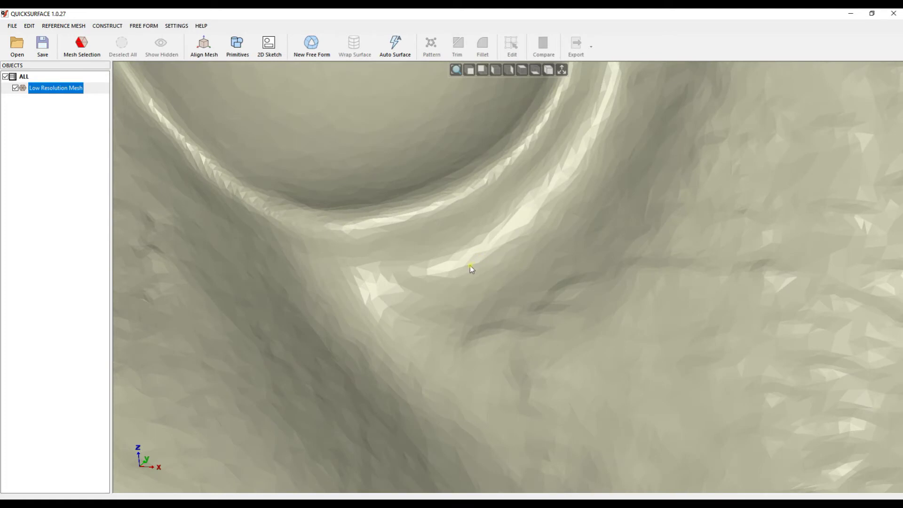
click(80, 28)
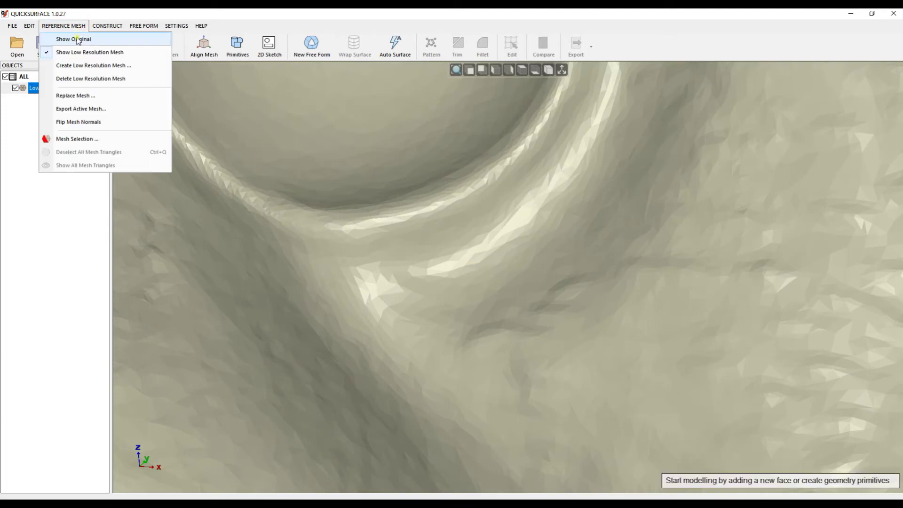
- Compare the original scan with the low-resolution mesh by toggling the display
click(77, 39)
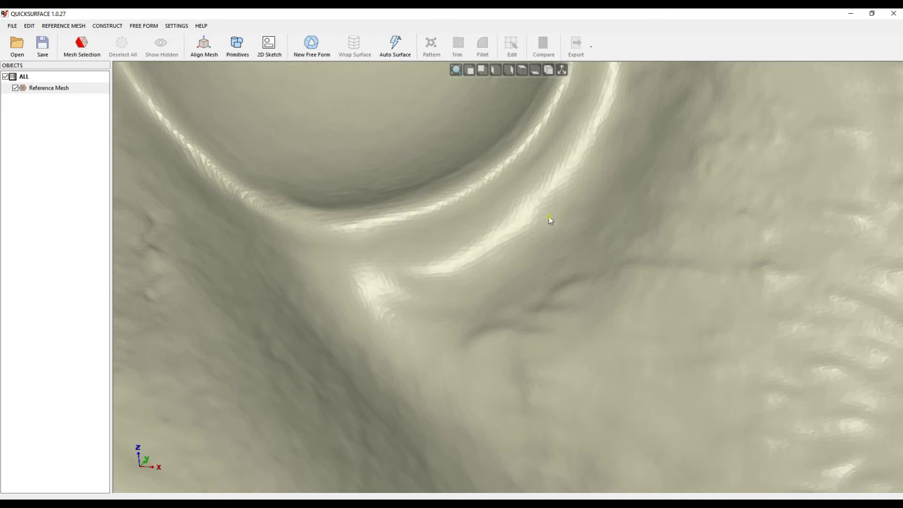
click(64, 26)
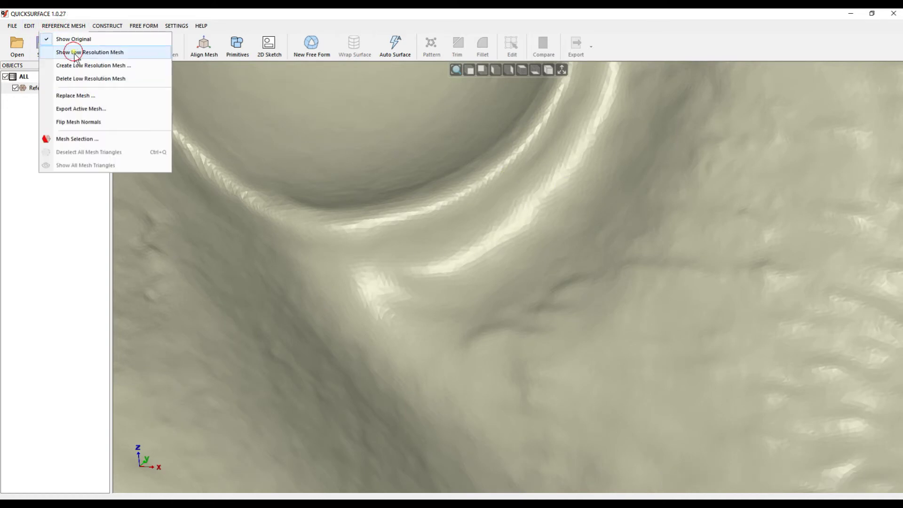
click(89, 52)
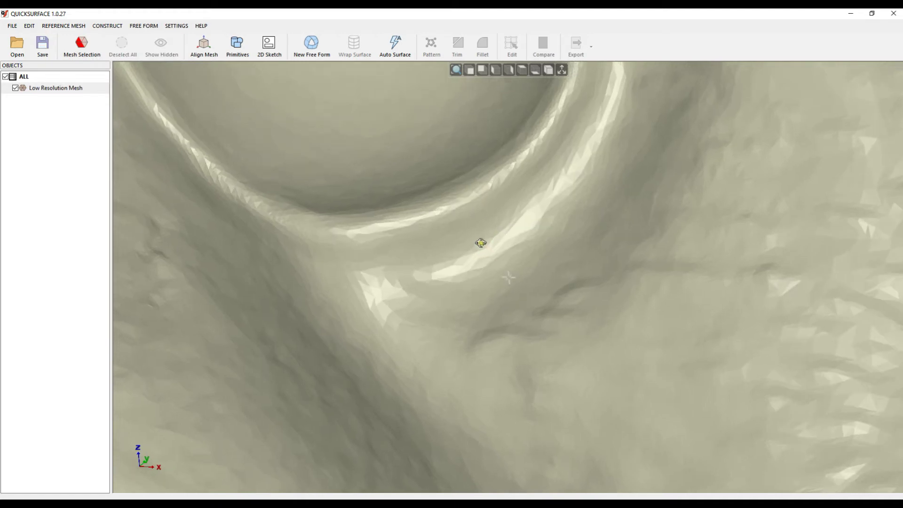
click(71, 27)
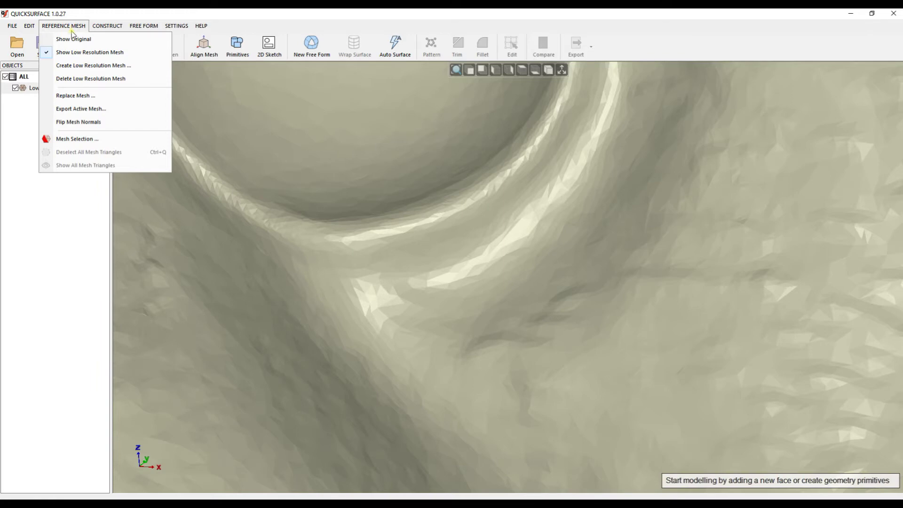
click(72, 38)
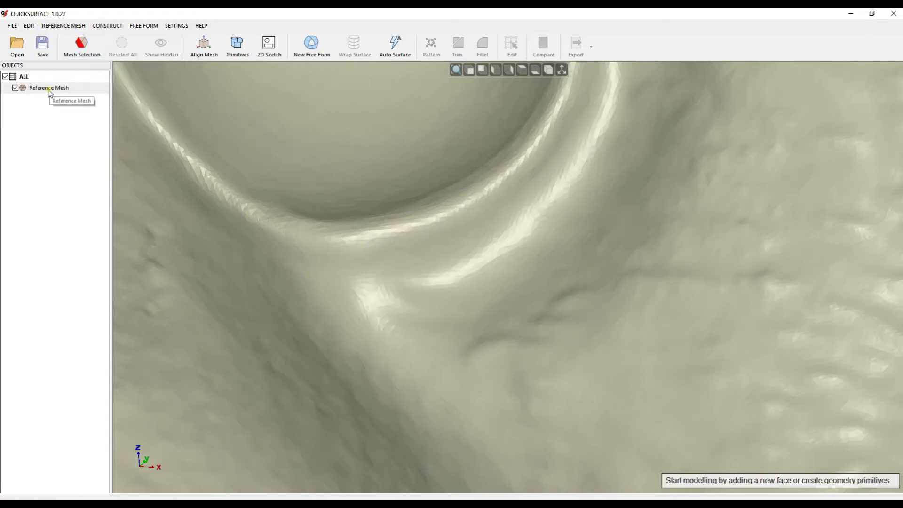
- Toggle back to the original scan and reopen Polygon Reduction proposing 859656 triangles
click(64, 26)
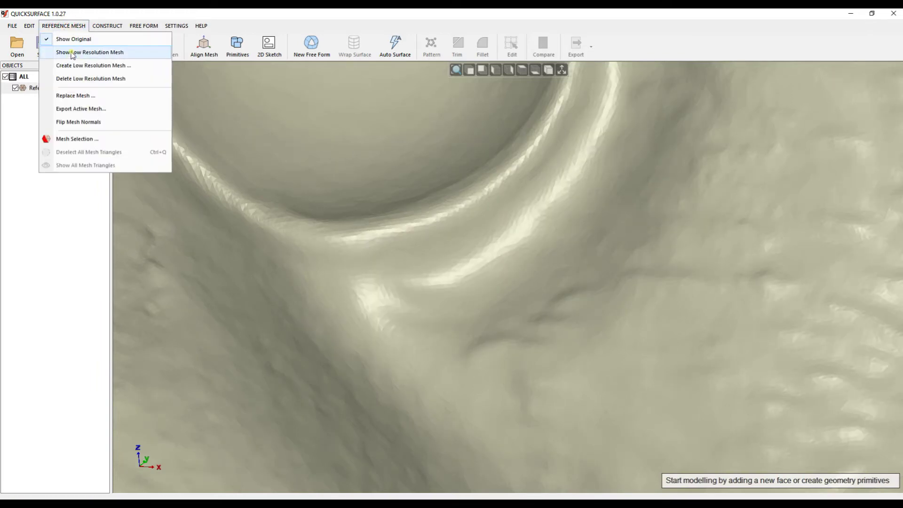
click(381, 184)
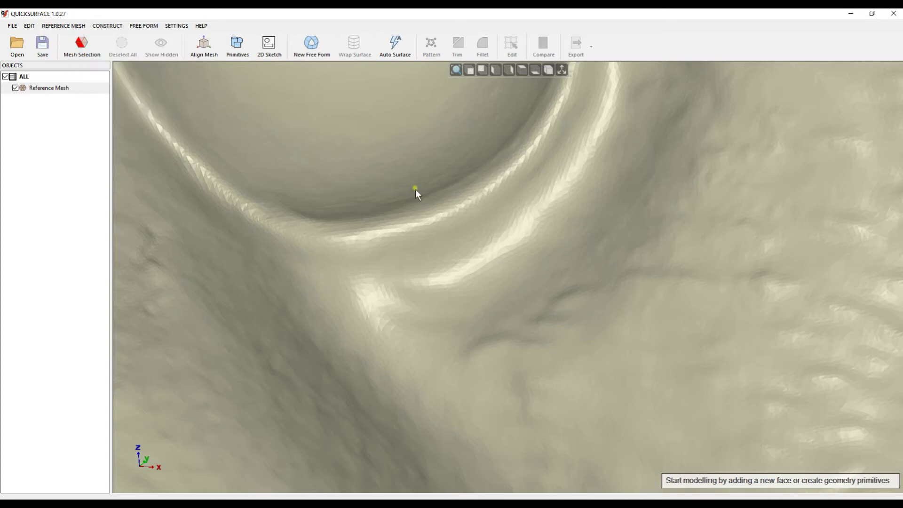
click(64, 28)
click(70, 39)
click(68, 27)
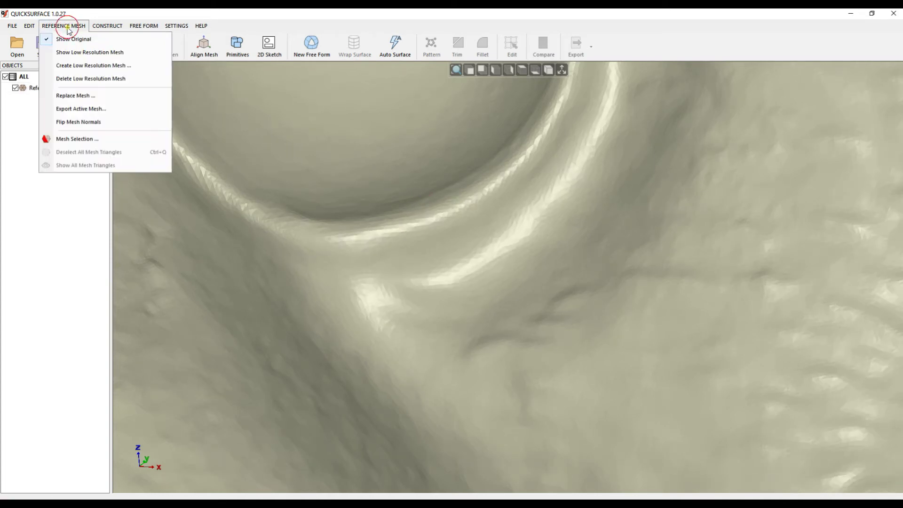
click(83, 67)
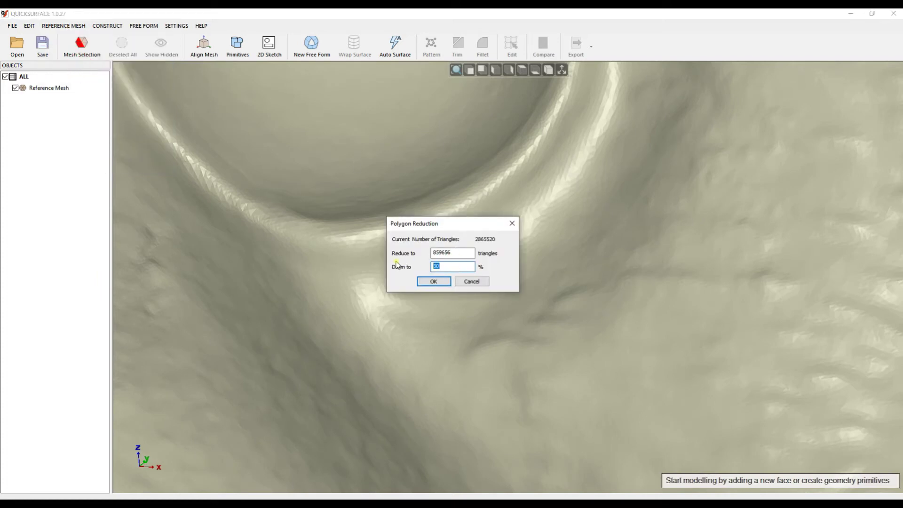
- Reduce the dog mesh to 20% (about 573104 triangles) and orbit to a frontal view
text(20)
click(433, 281)
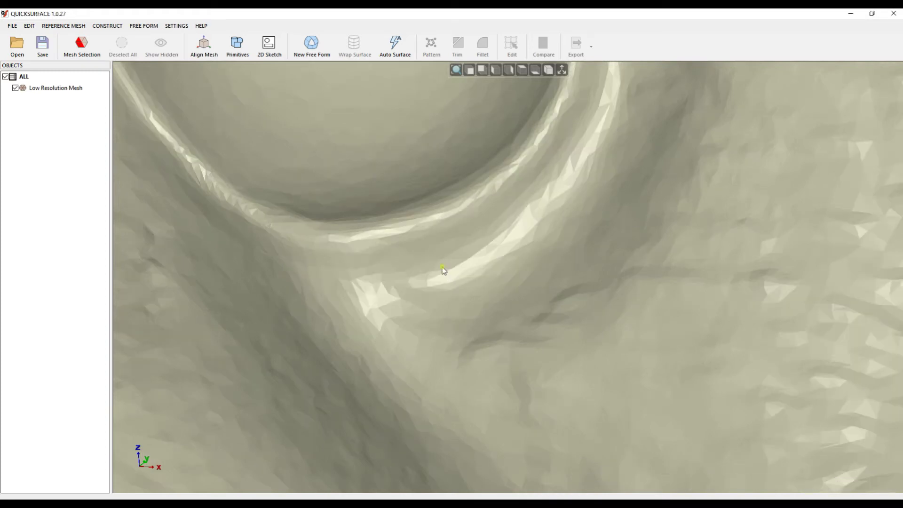
scroll(437, 268, down, 5)
right_drag(436, 264, 393, 262)
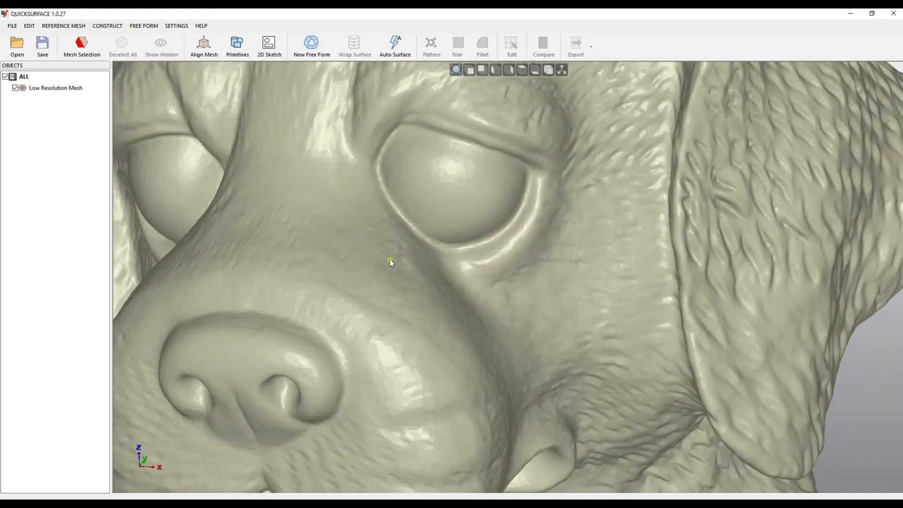
click(66, 28)
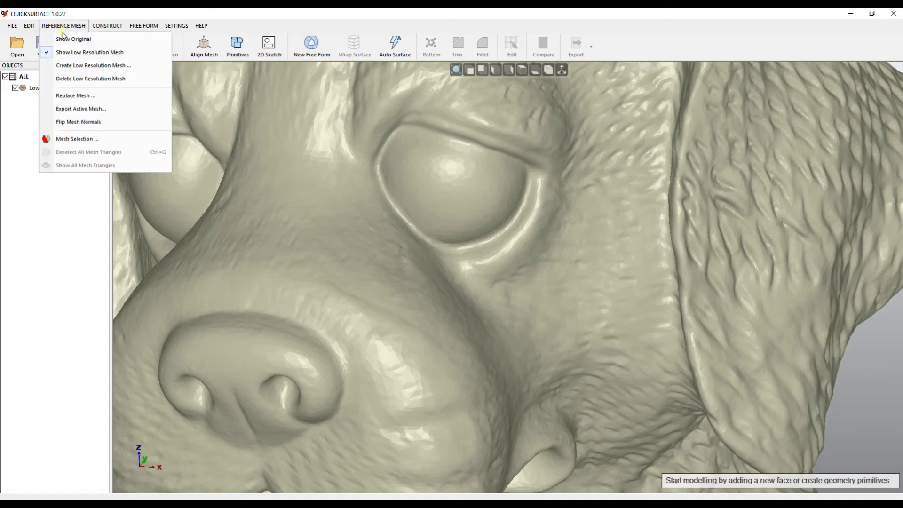
- Show the original scan, zoom in, and regenerate the Low Resolution Mesh at 20%
click(78, 78)
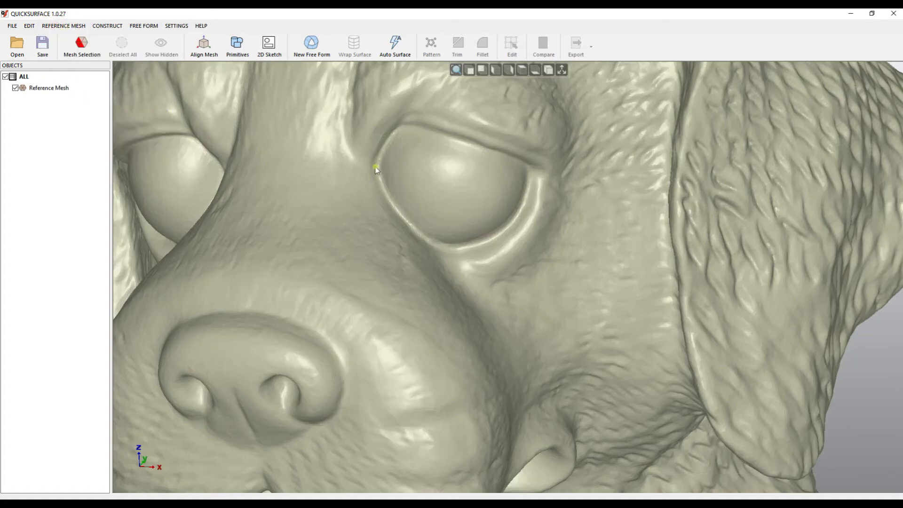
scroll(423, 183, up, 3)
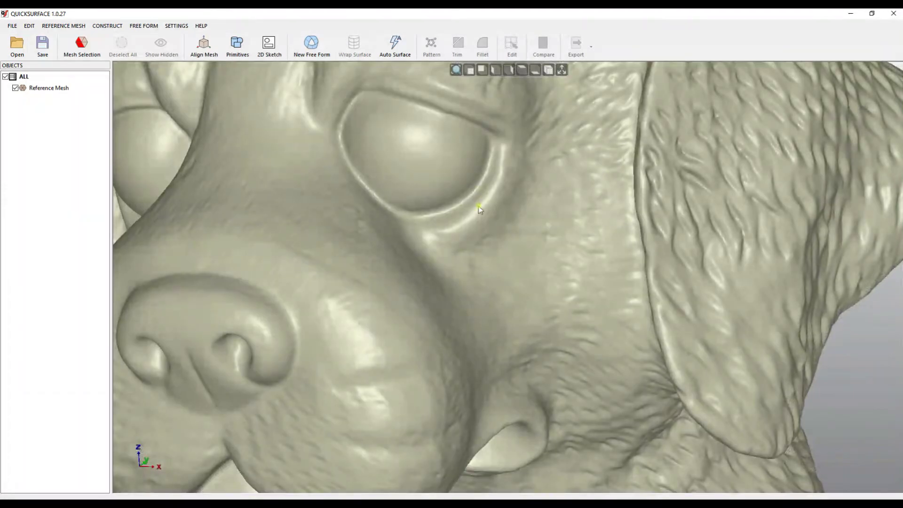
scroll(478, 206, up, 5)
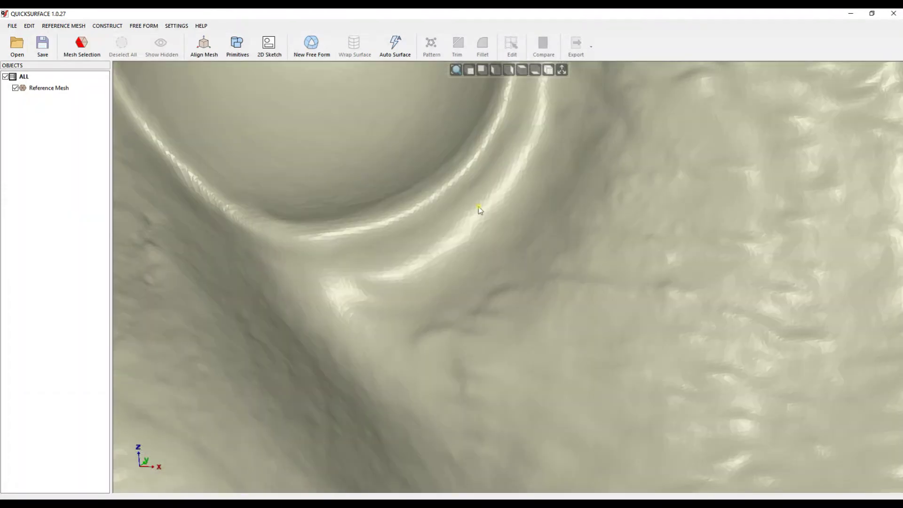
click(58, 27)
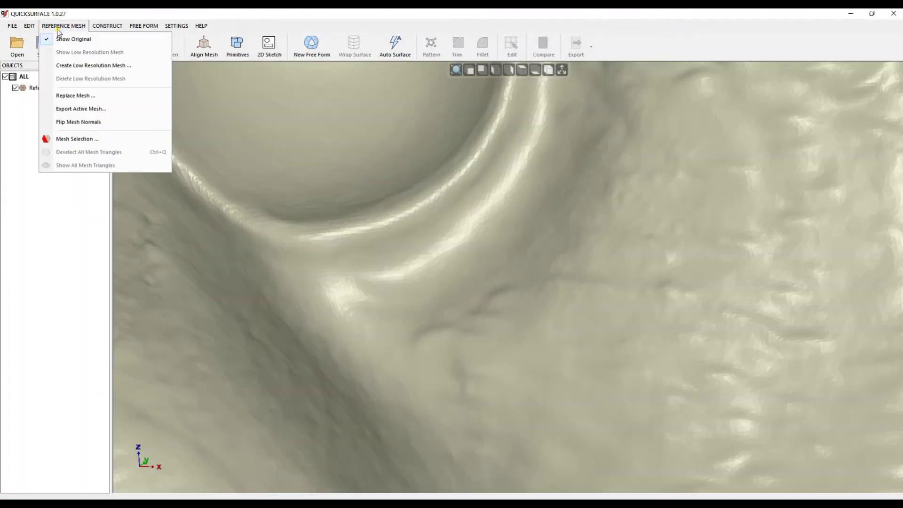
click(80, 65)
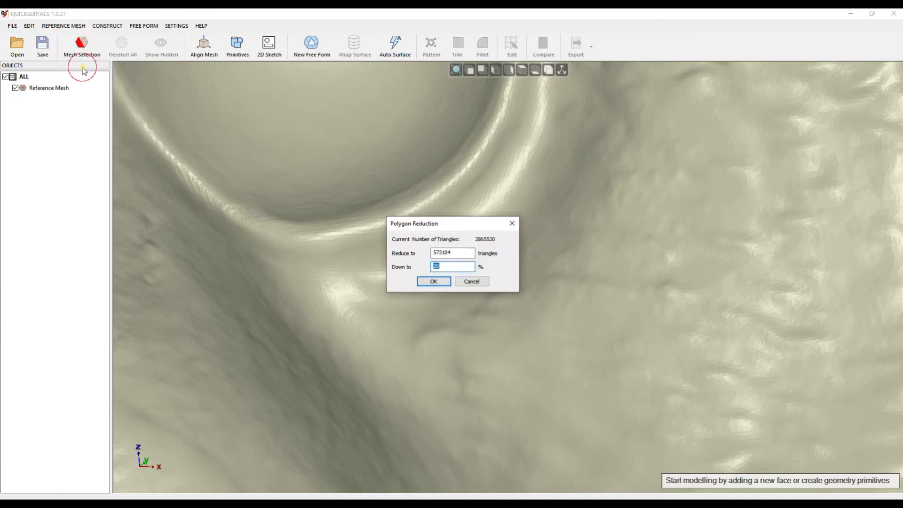
click(434, 281)
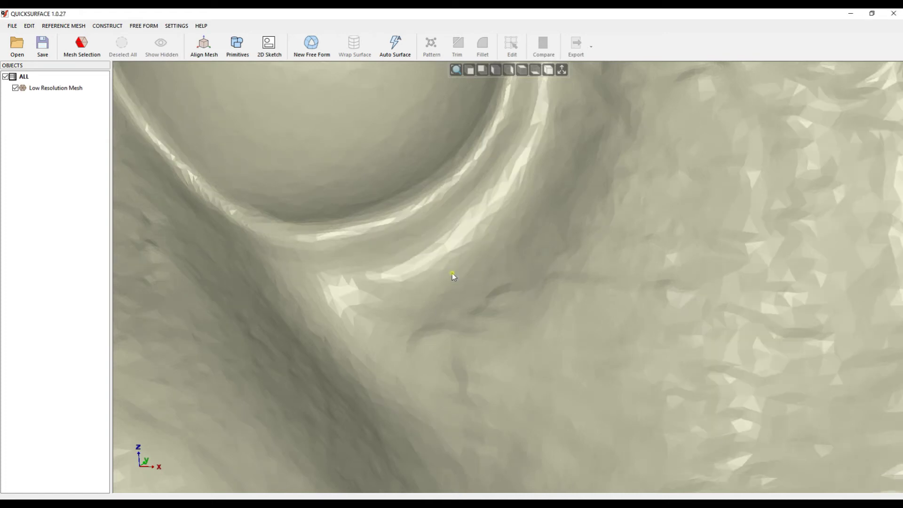
click(60, 28)
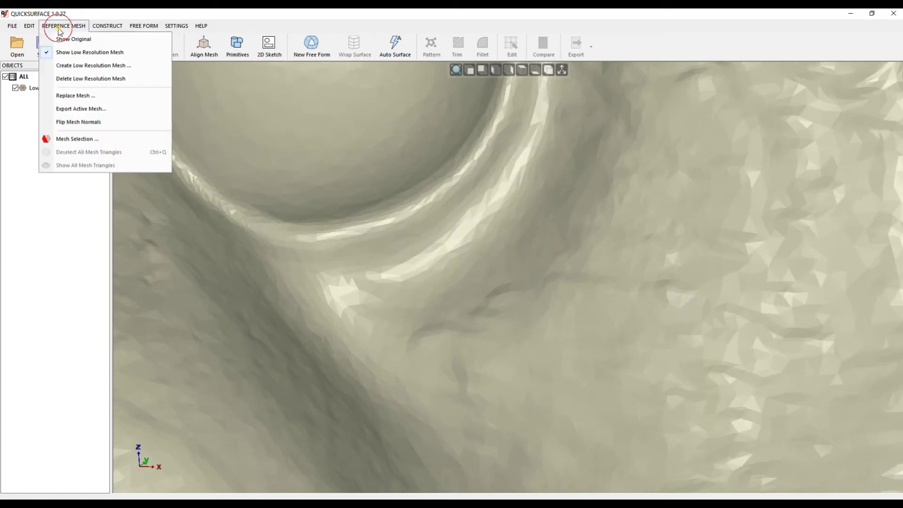
click(80, 110)
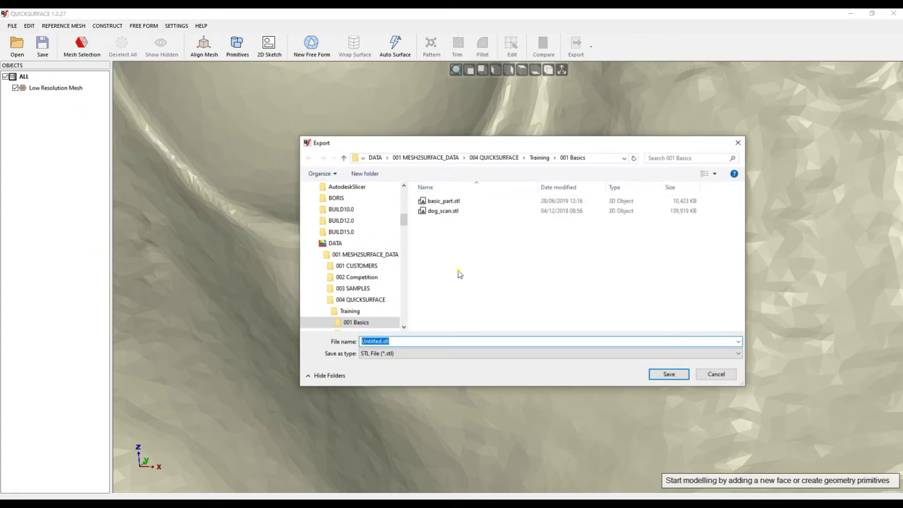
click(386, 361)
click(398, 364)
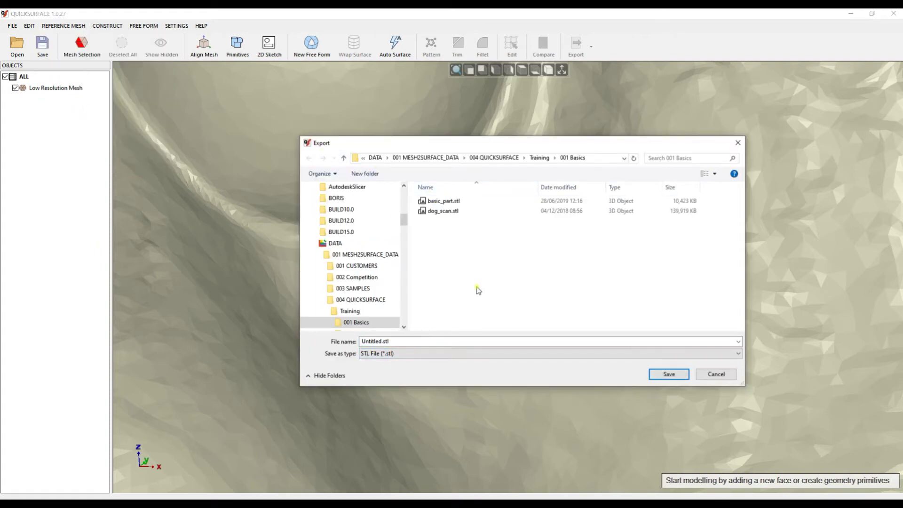
click(716, 374)
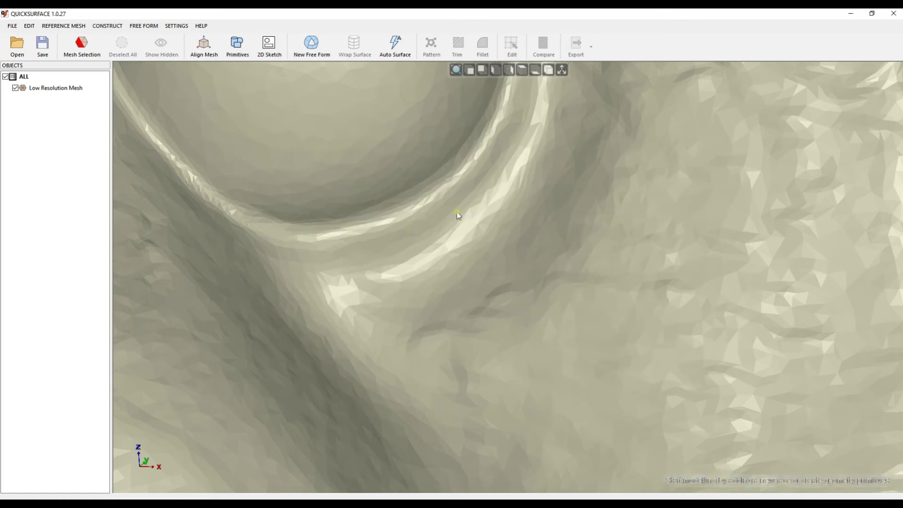
scroll(457, 216, down, 2)
scroll(458, 215, down, 5)
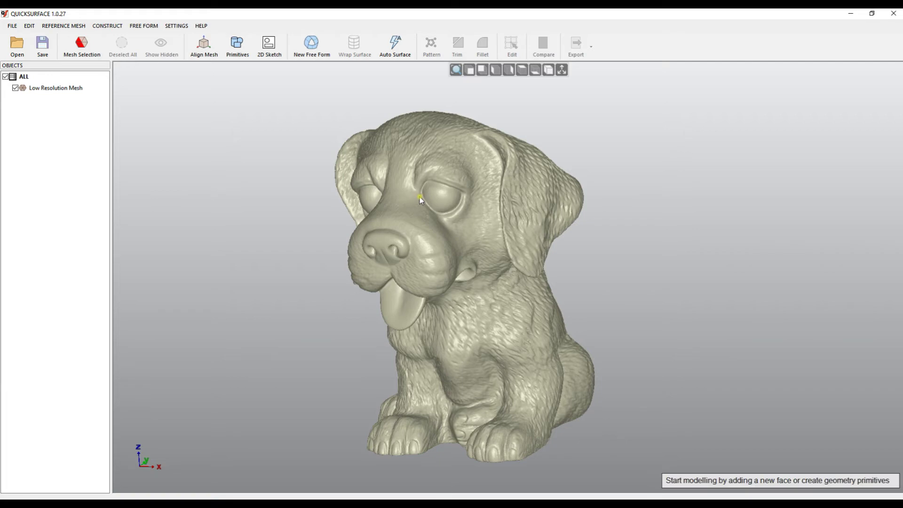
- Flip the low-resolution dog mesh's normals and rotate it to check the beige shading
click(62, 28)
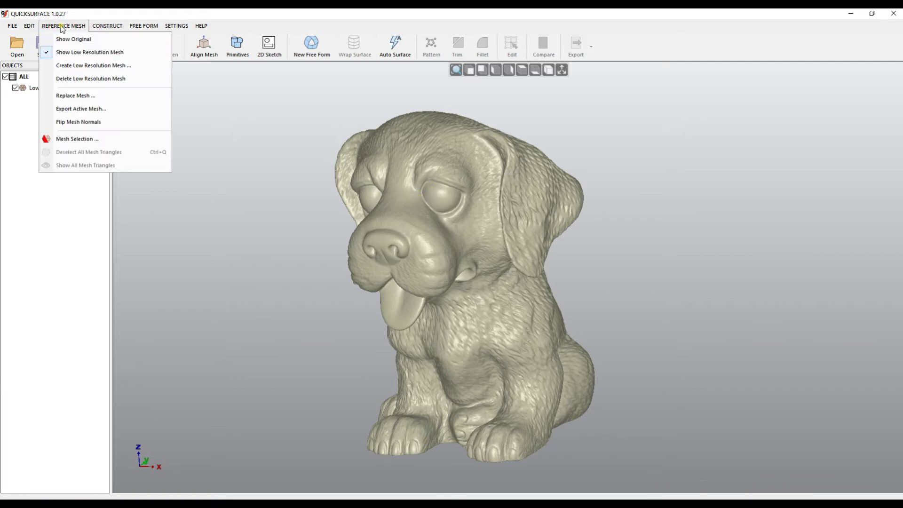
click(92, 124)
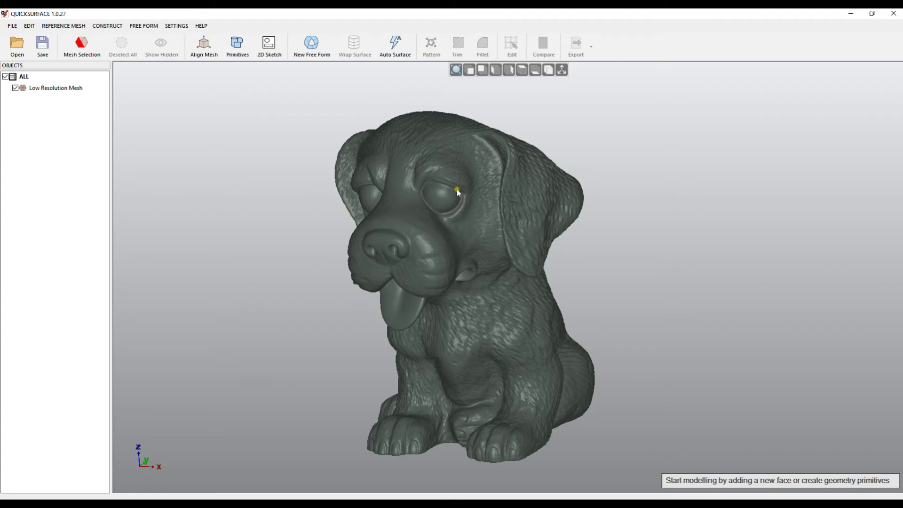
click(64, 26)
click(67, 122)
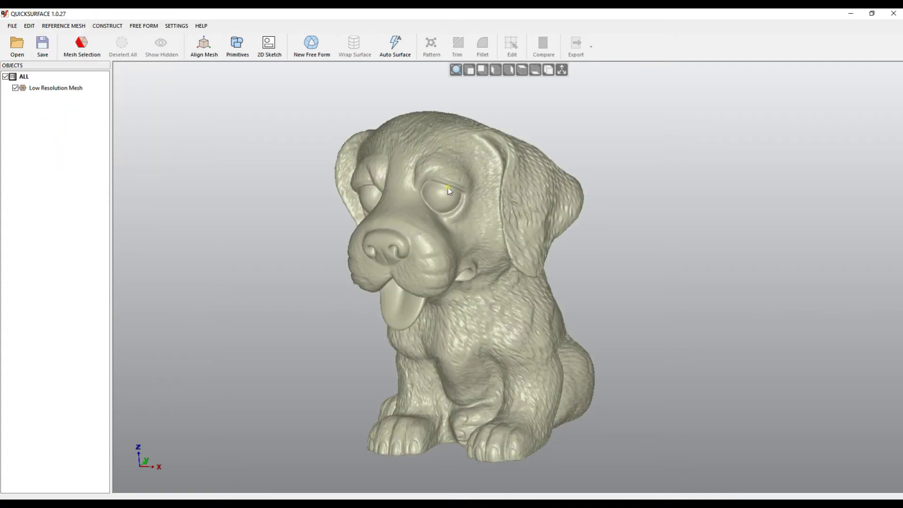
right_drag(481, 229, 687, 218)
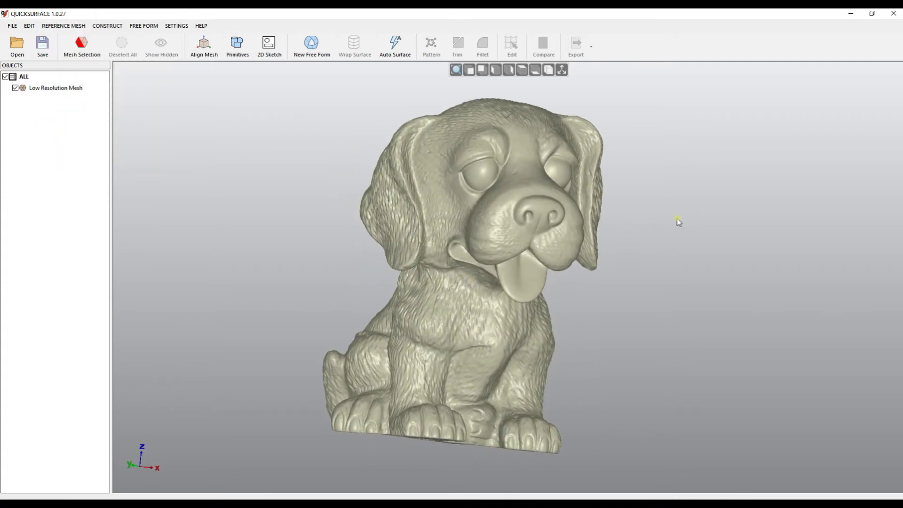
click(17, 46)
- Discard the dog changes and open pumpA.ptx from Training > 002 PTX File format
click(465, 281)
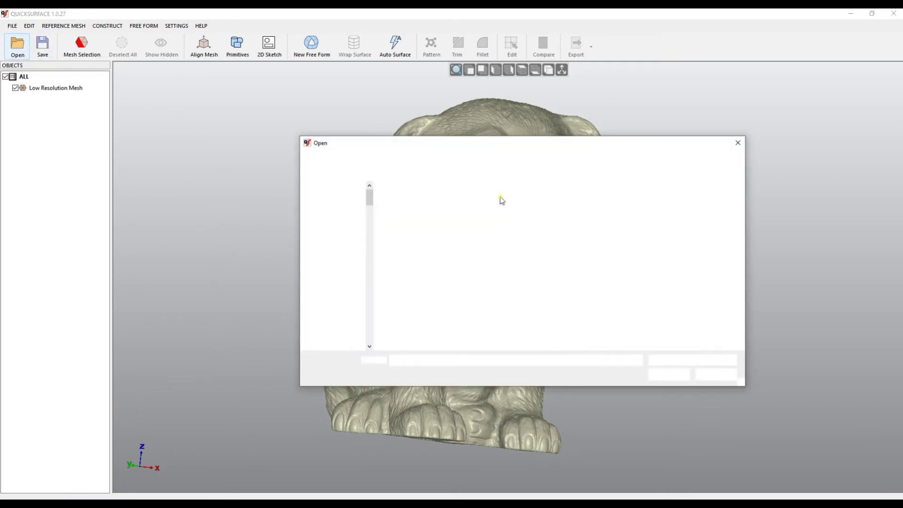
click(539, 157)
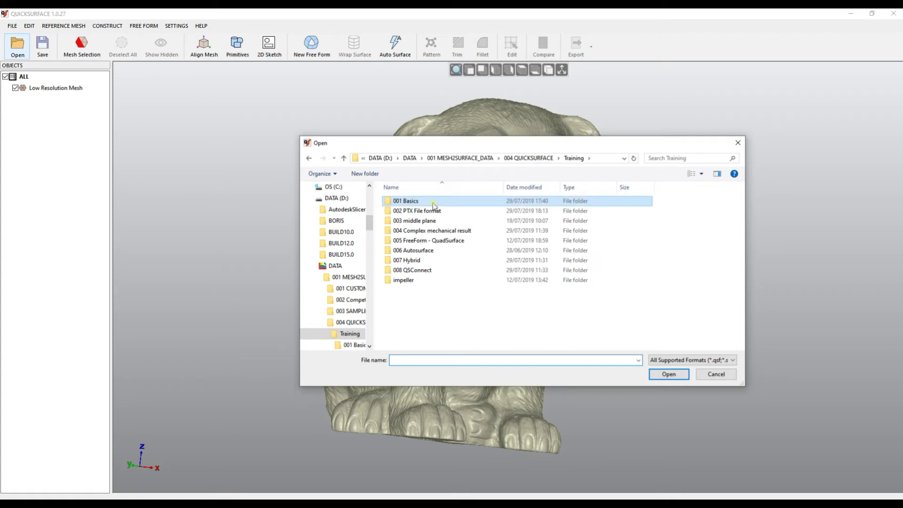
double_click(420, 214)
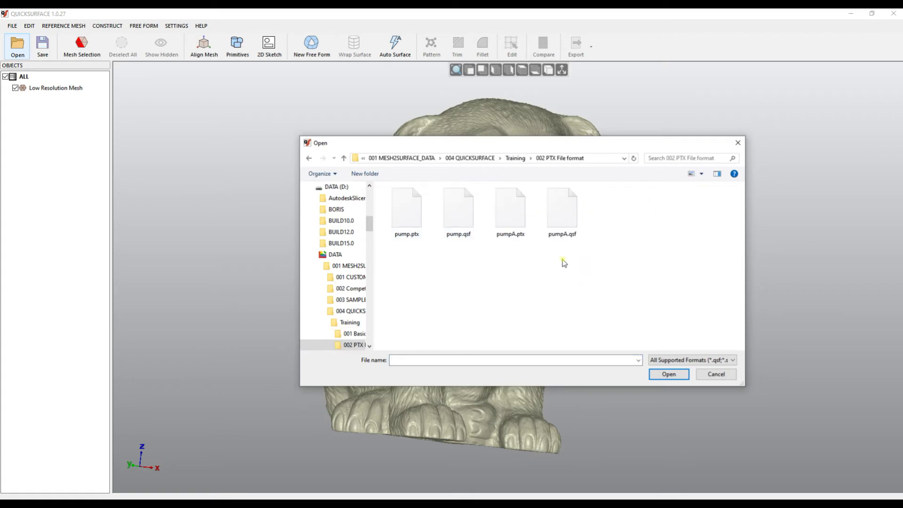
click(701, 174)
click(742, 236)
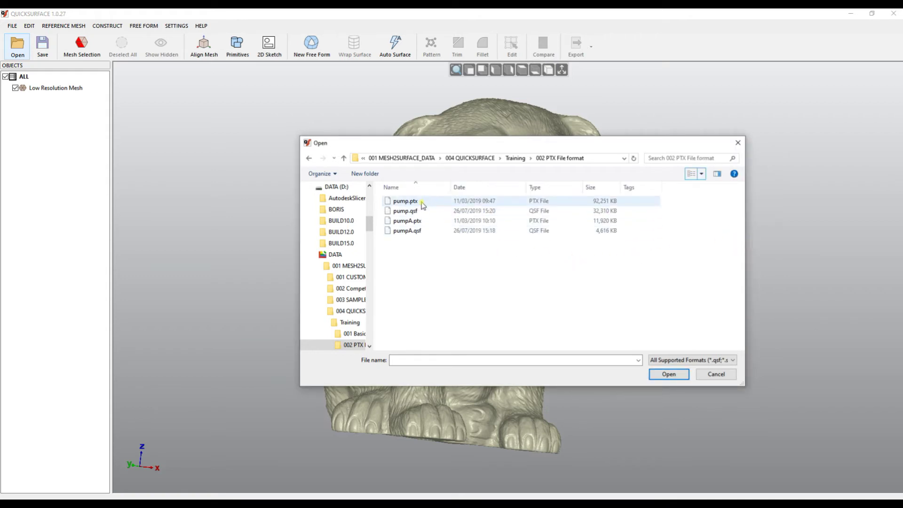
click(407, 224)
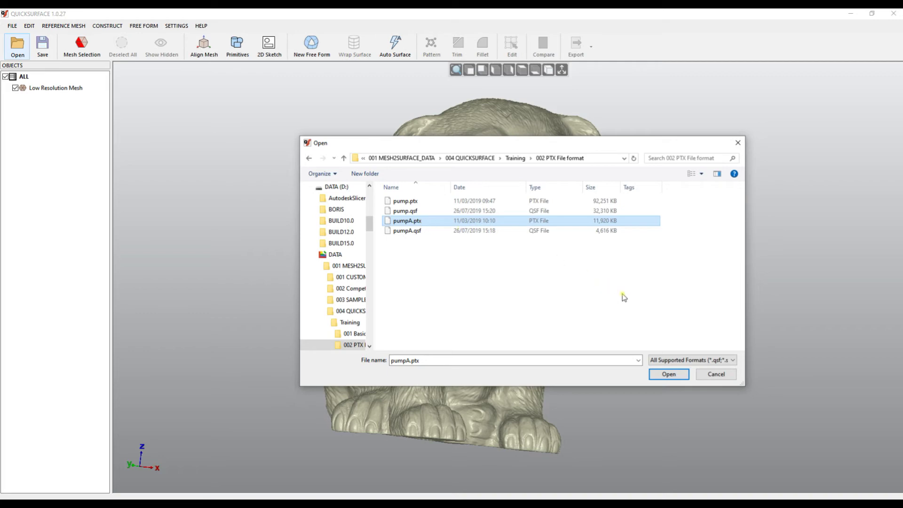
click(667, 374)
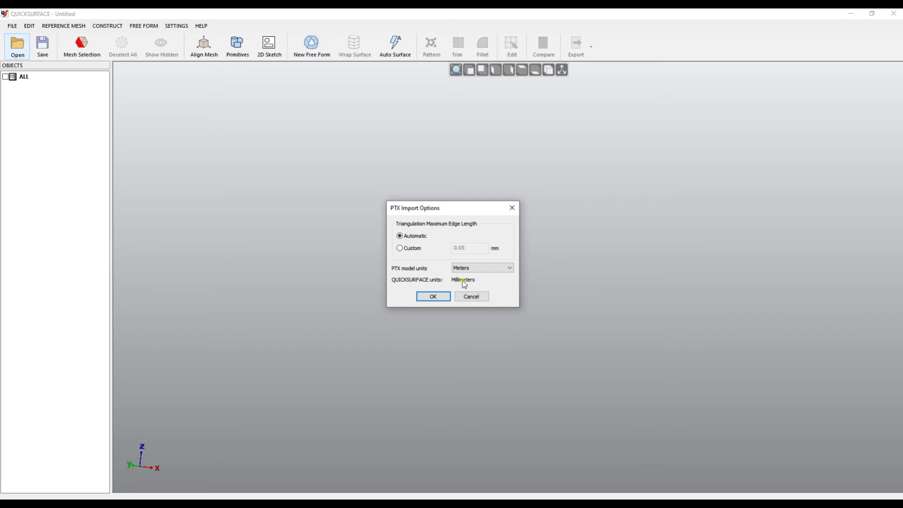
- Import pumpA.ptx keeping Meters model units and Automatic triangulation edge length
click(467, 268)
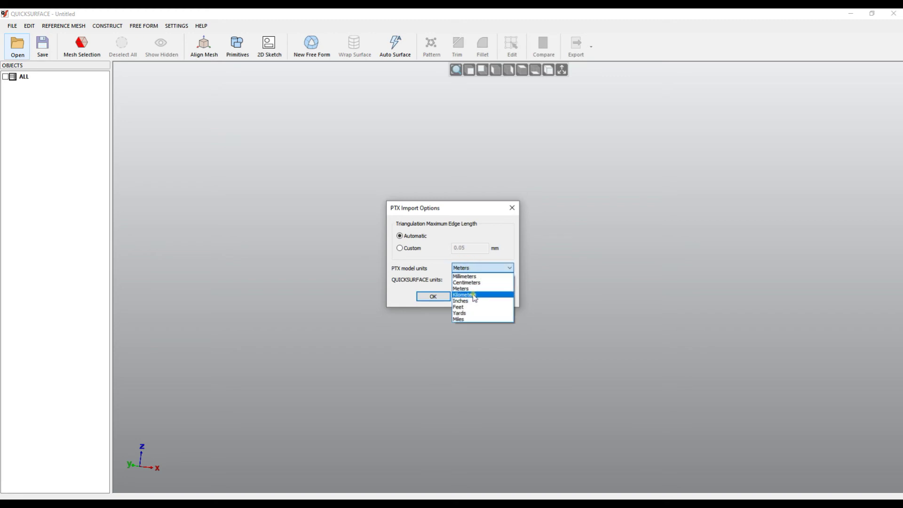
click(495, 288)
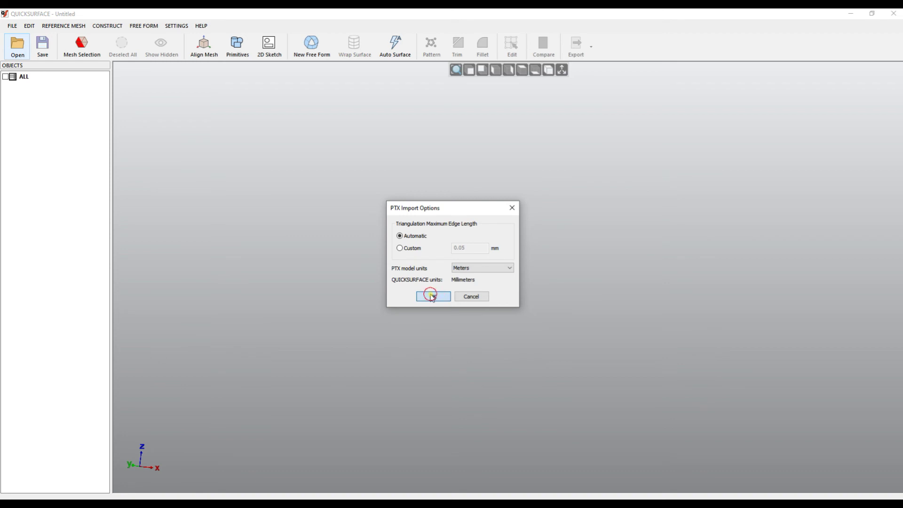
click(410, 249)
click(408, 238)
click(433, 296)
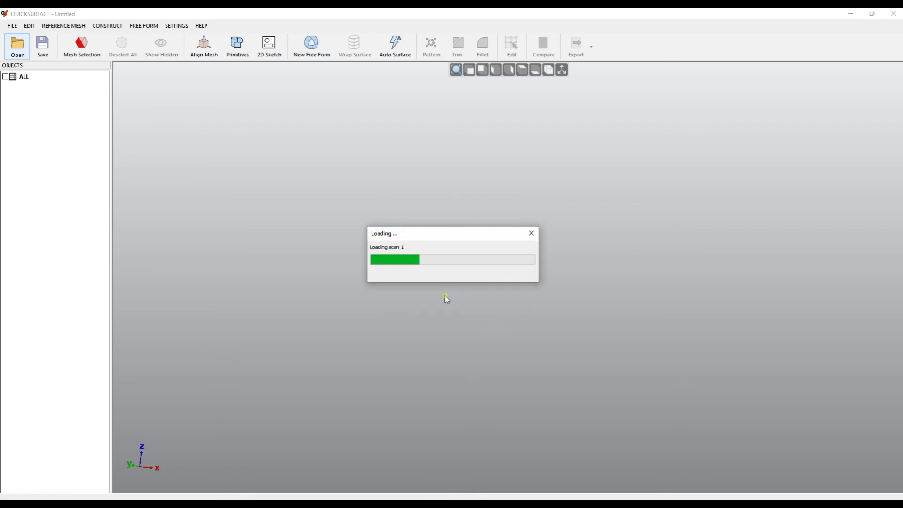
- Rotate and zoom around the imported pump mesh to inspect its top piping
right_drag(506, 303, 365, 341)
scroll(534, 371, up, 5)
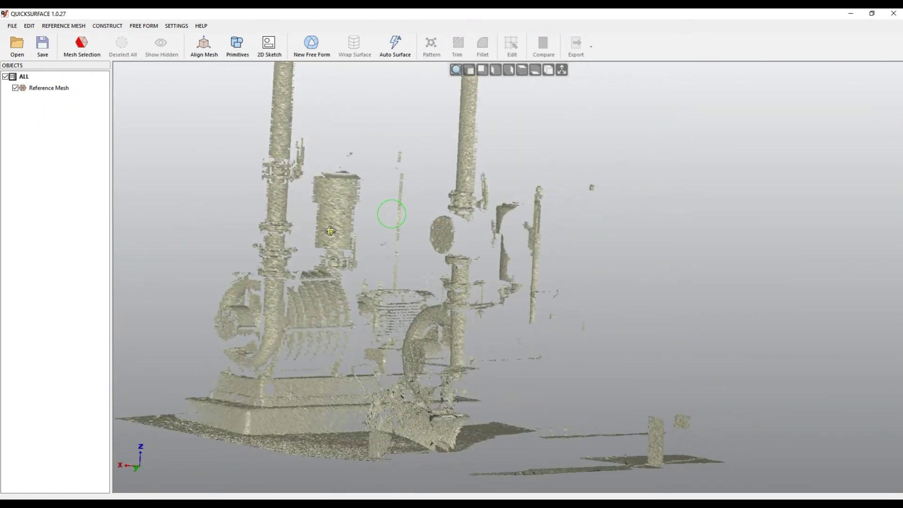
scroll(330, 230, down, 3)
right_drag(371, 254, 394, 275)
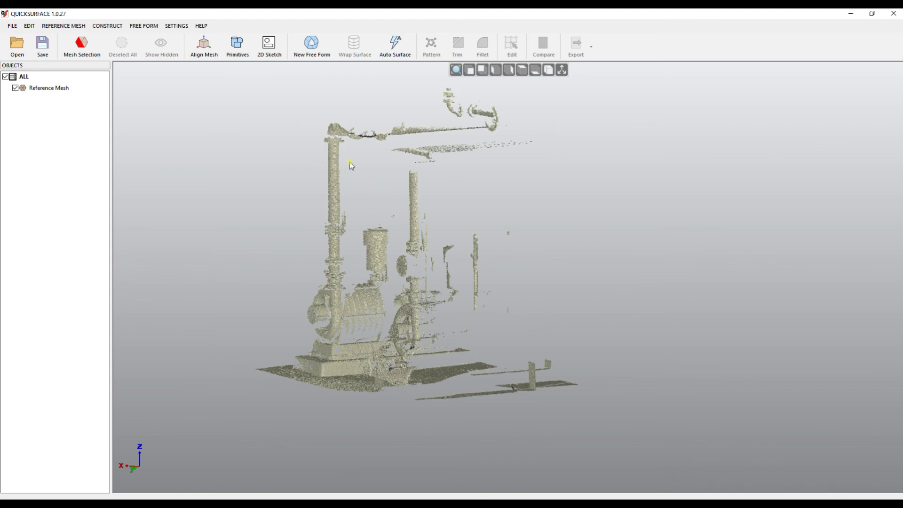
click(20, 50)
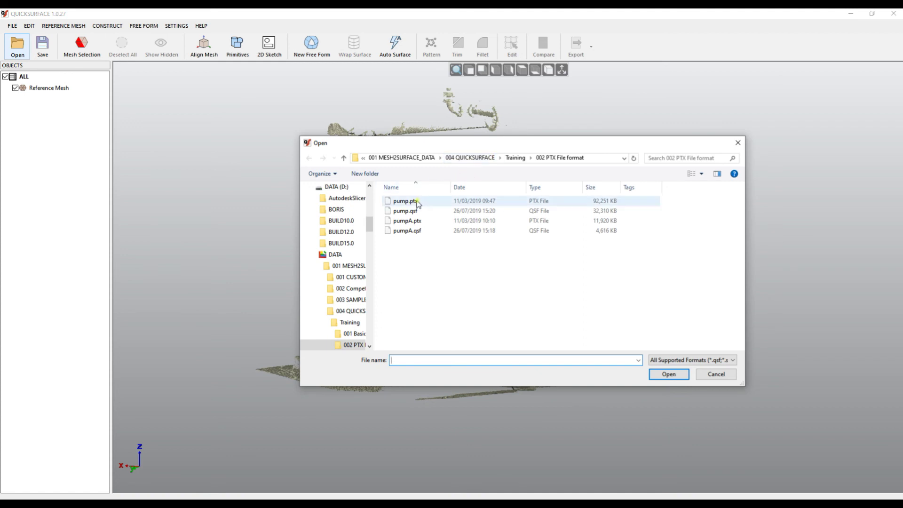
- Import pump.ptx with default options (automatic edge length, Meters) as the Reference Mesh
click(417, 202)
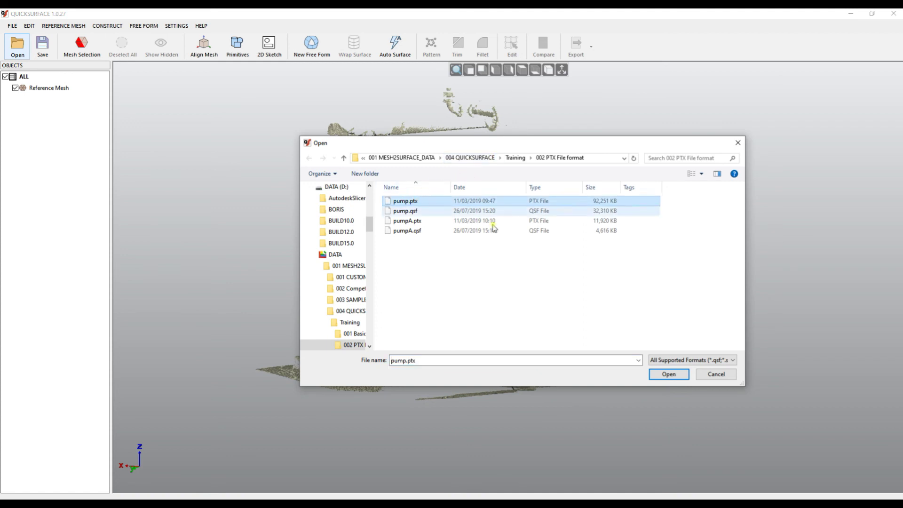
click(668, 374)
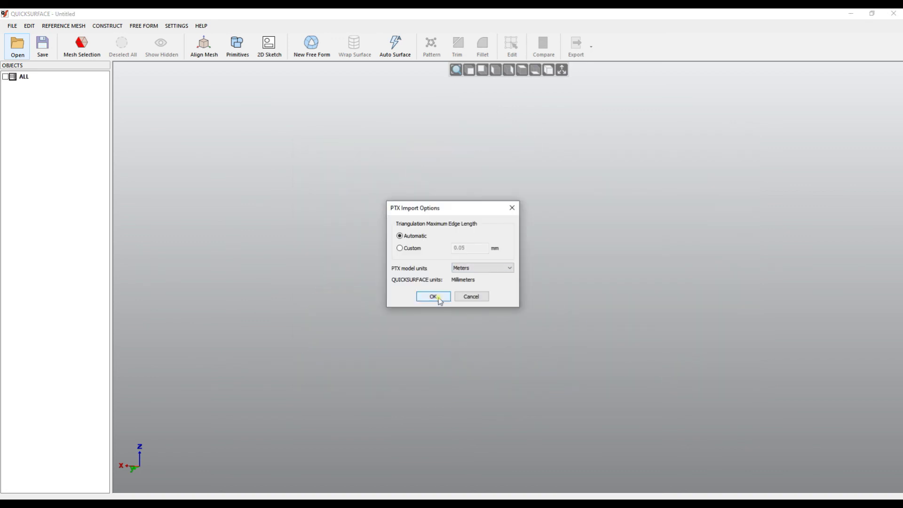
click(433, 296)
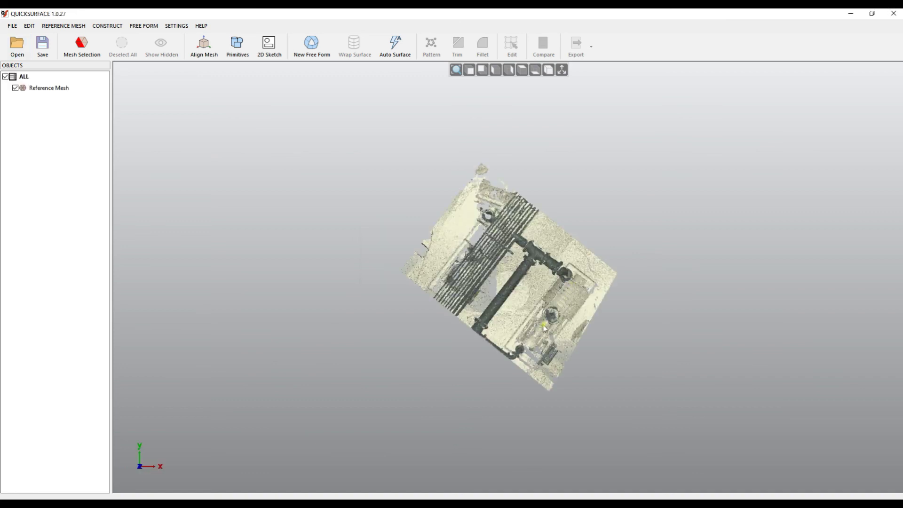
click(456, 70)
click(469, 69)
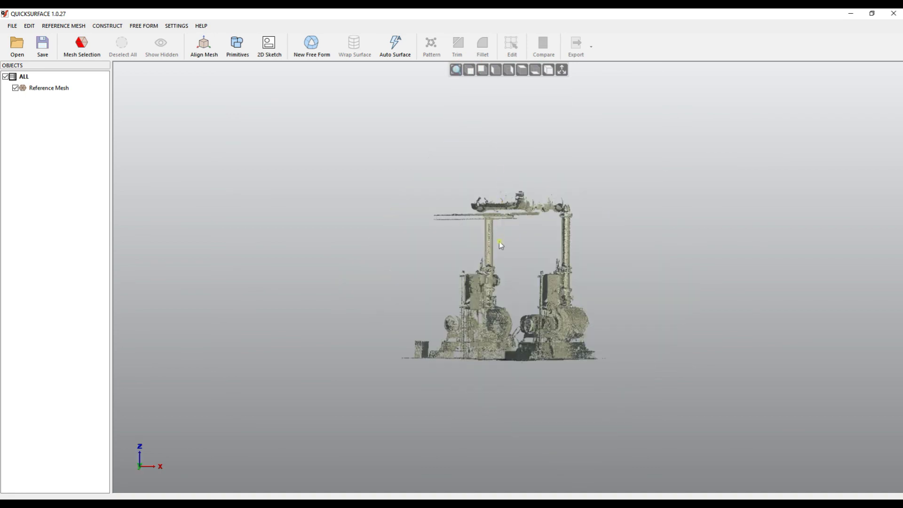
right_drag(484, 370, 527, 360)
scroll(525, 359, up, 5)
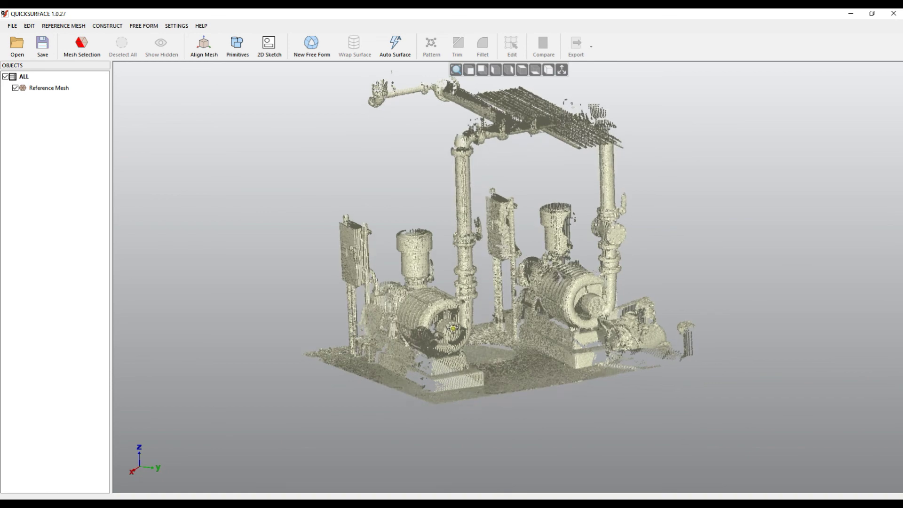
right_drag(453, 309, 581, 308)
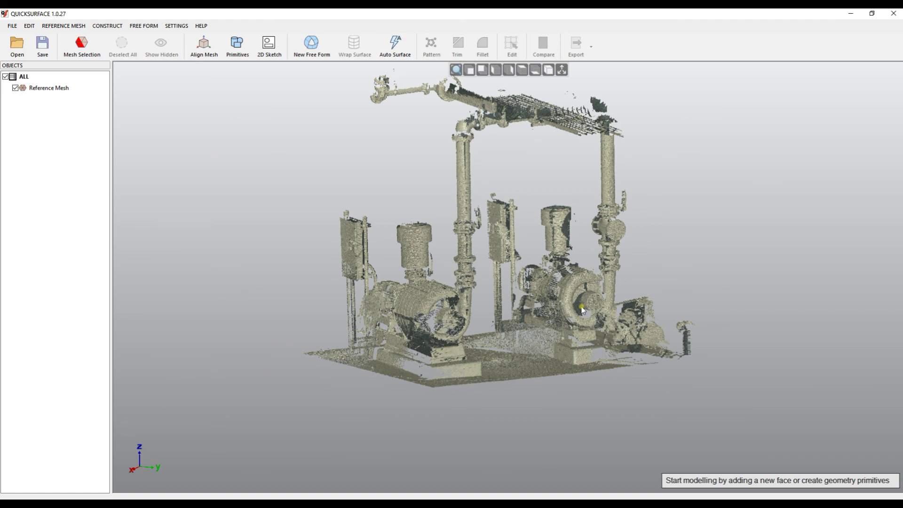
click(42, 44)
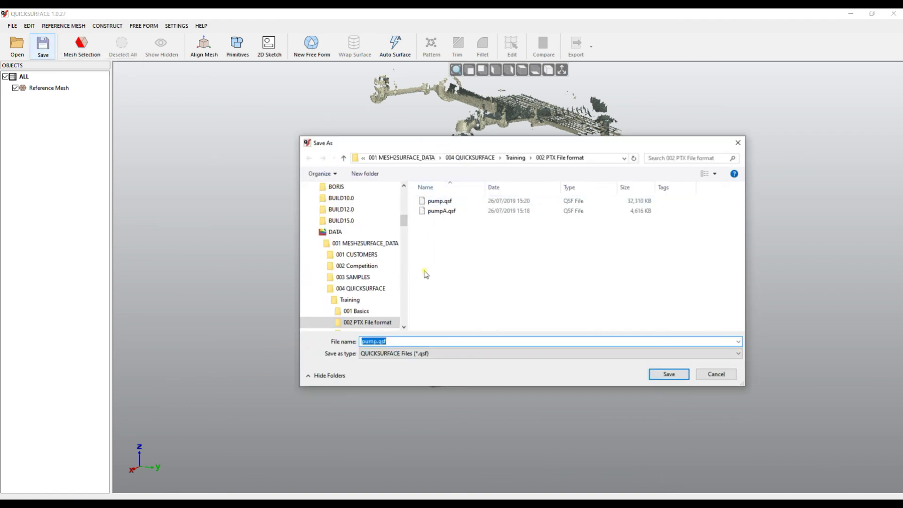
- Save the project under the name pump.qsf, overwriting the existing file
click(665, 374)
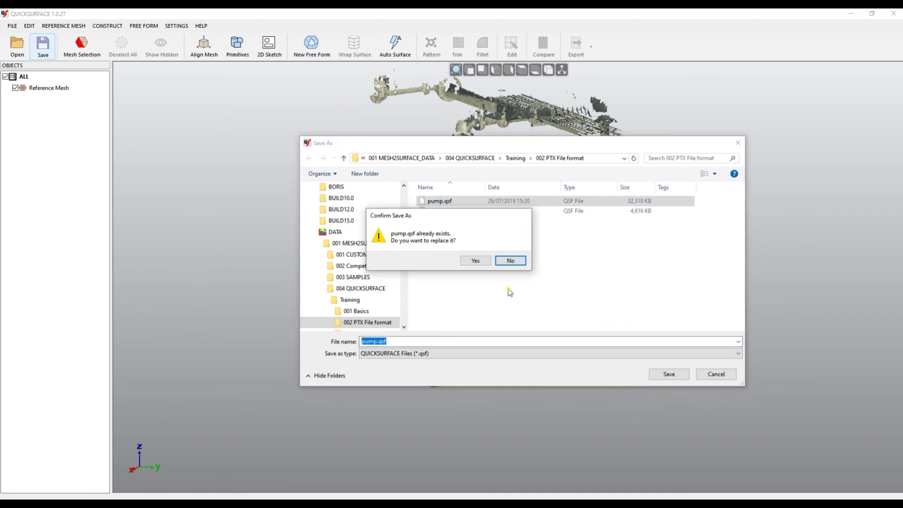
click(472, 262)
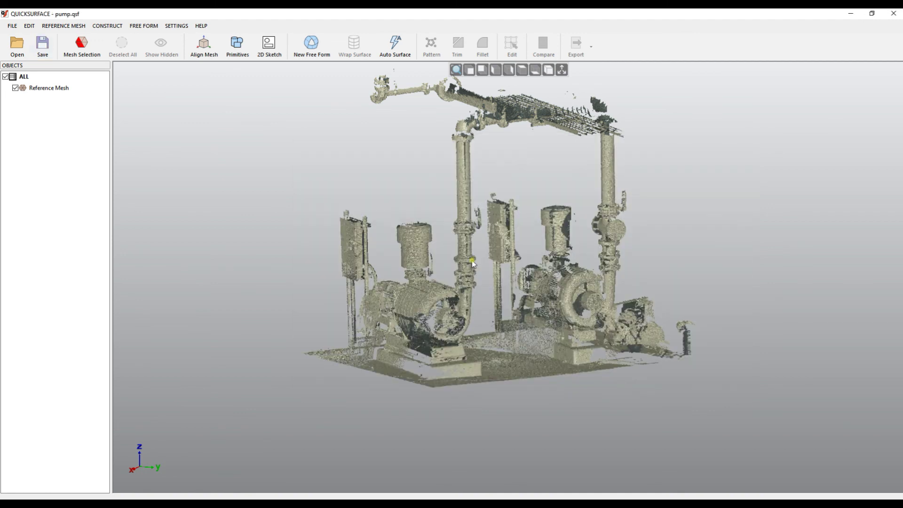